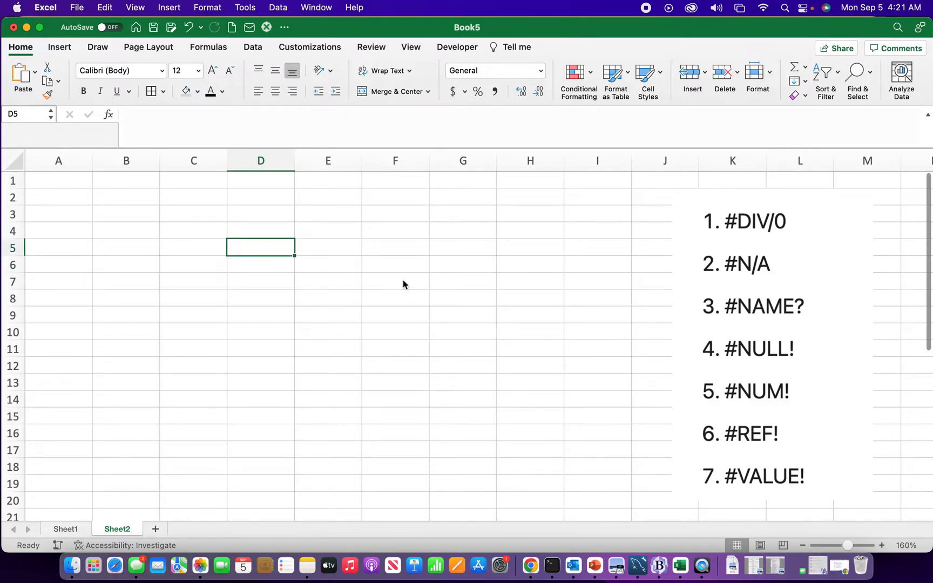
Apply borders around the four separate cells E5, G5, E7 and G7.
right_click(452, 247)
key("Escape")
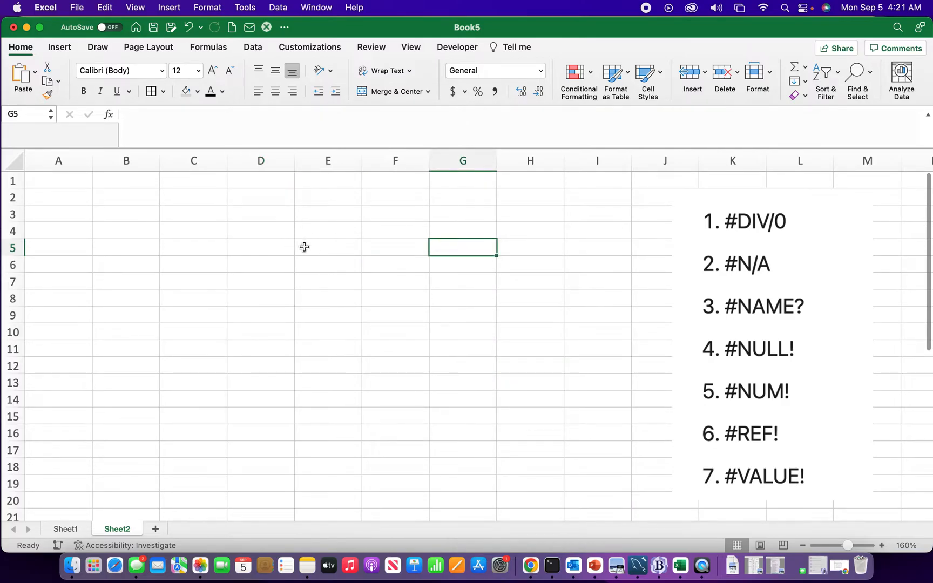
left_click(321, 247, "super")
left_click(323, 282, "super")
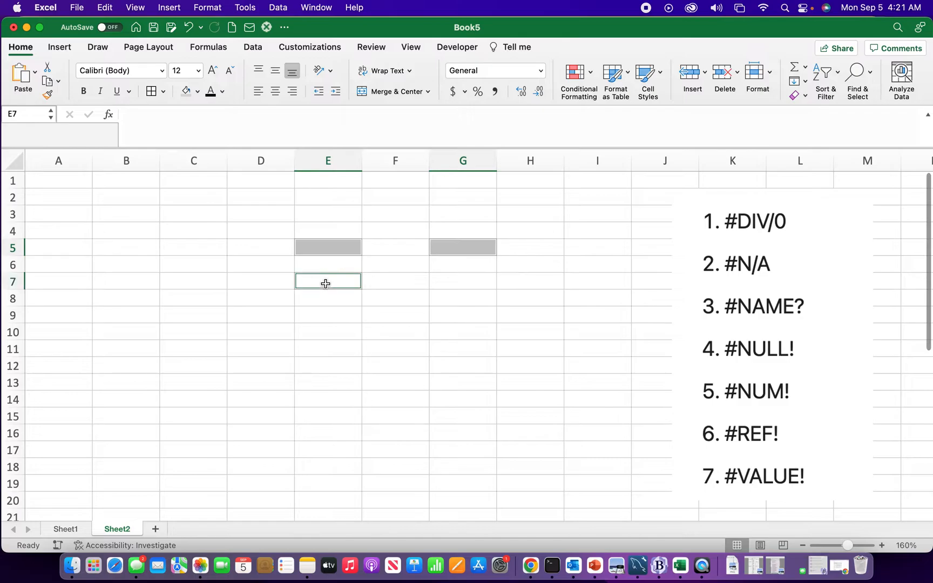
left_click(444, 285, "super")
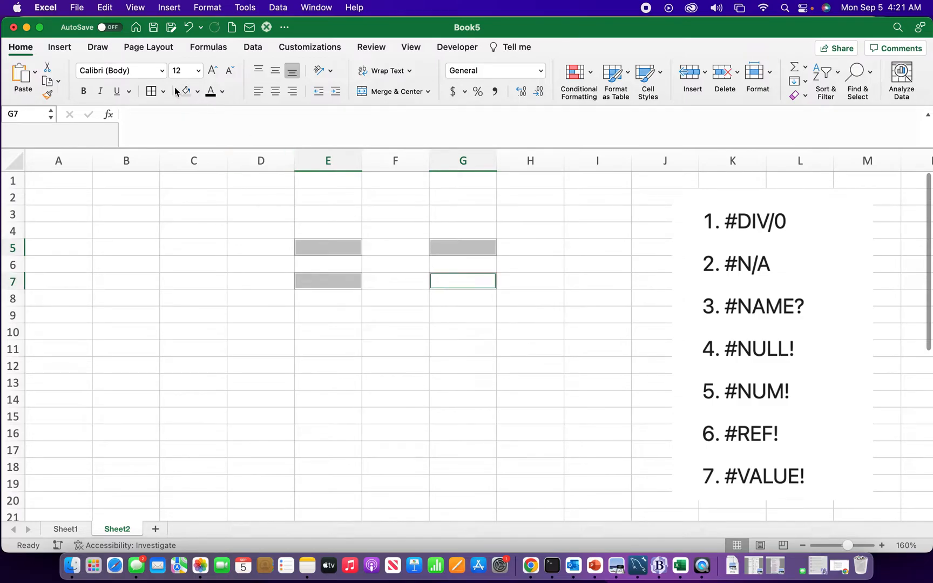
left_click(152, 92)
left_click(523, 246)
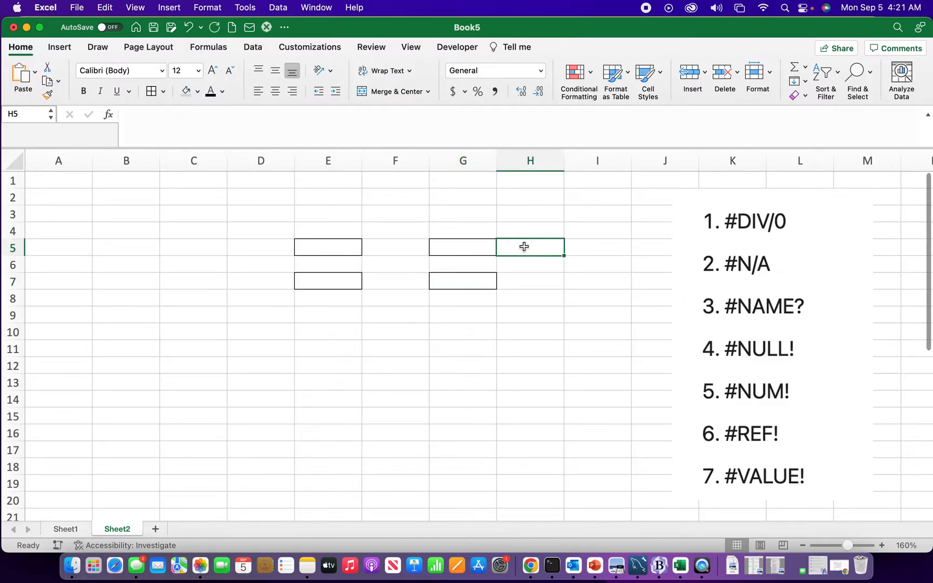
key("Right")
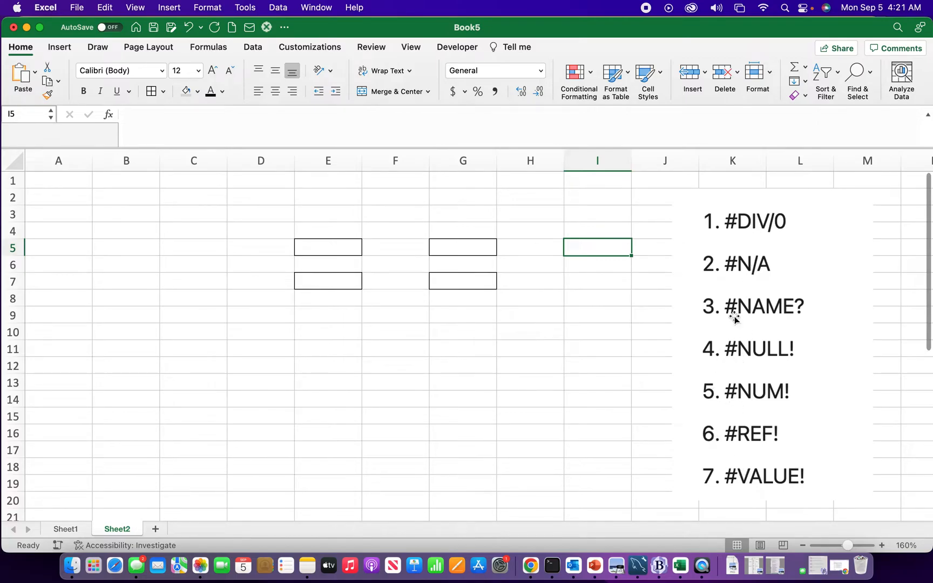
Enter the value 3 in cell E5.
left_click(579, 285)
left_click(582, 251)
key("Left")
key("Left")
key("Left")
key("Left")
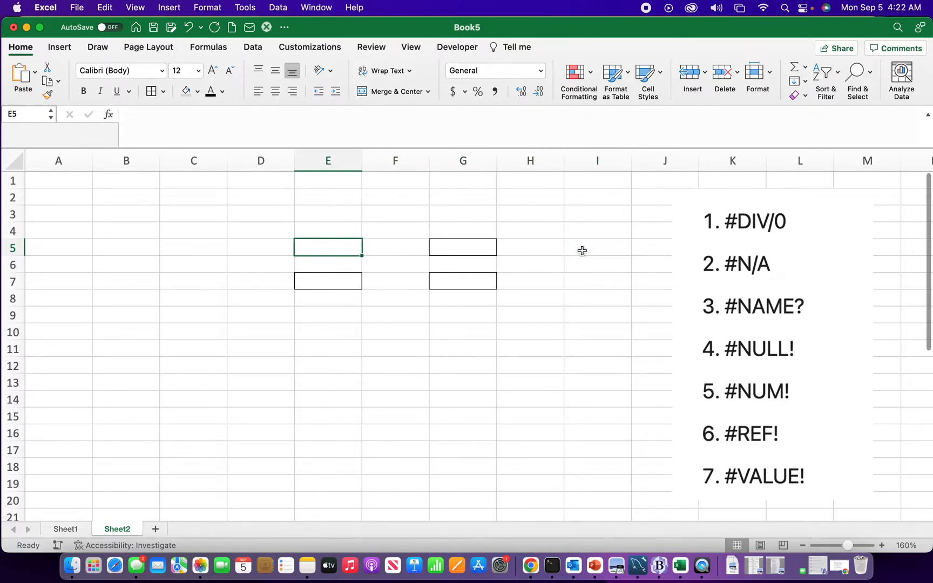
type("3")
key("Right")
key("Right")
Fill in row 7 with 3 in cell E7 and 0 in cell G7.
key("Down")
key("Down")
key("Left")
key("Left")
type("3")
key("Right")
key("Right")
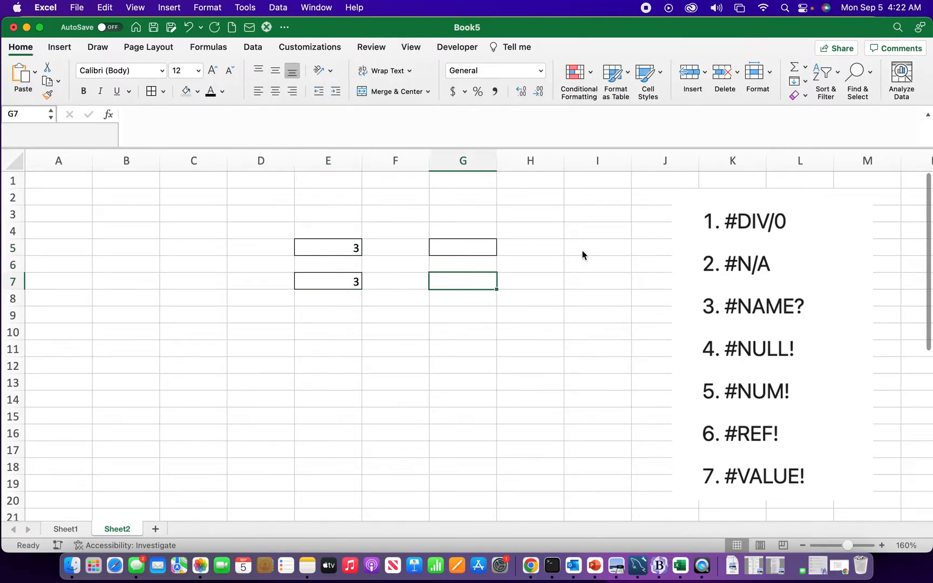
type("0")
key("Right")
key("Right")
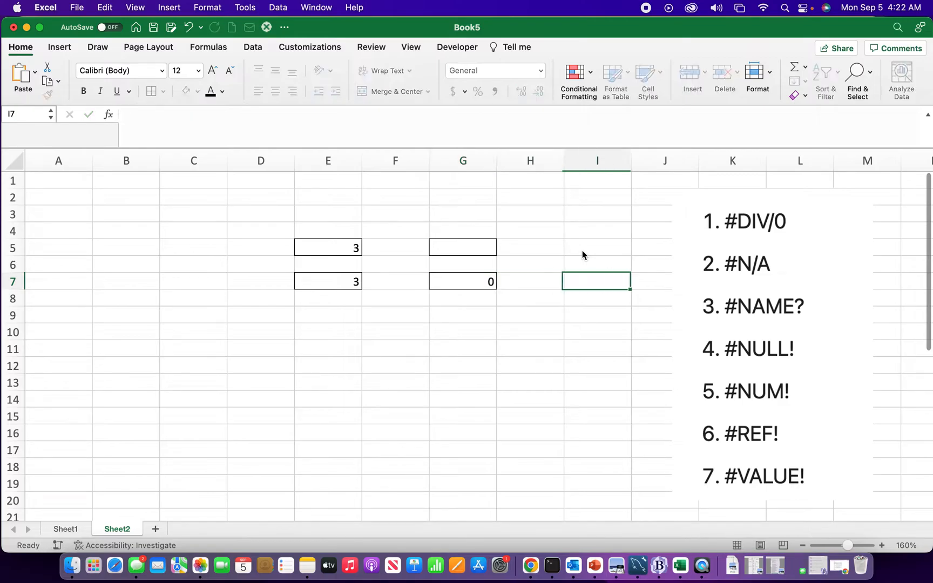
Enter the formula =E5/G5 in cell I5 to divide by the empty cell.
key("Up")
key("Up")
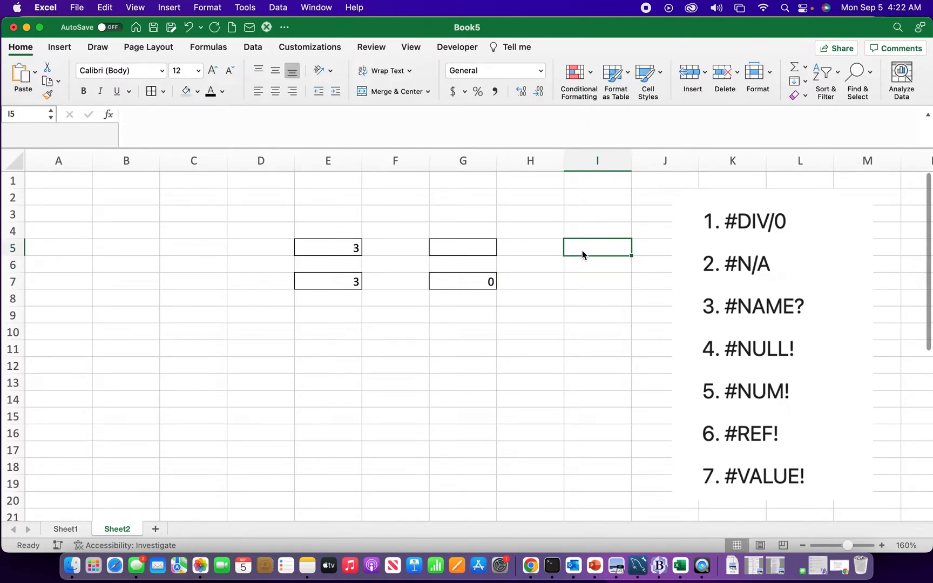
type("=")
key("Left")
key("Left")
key("Left")
key("Left")
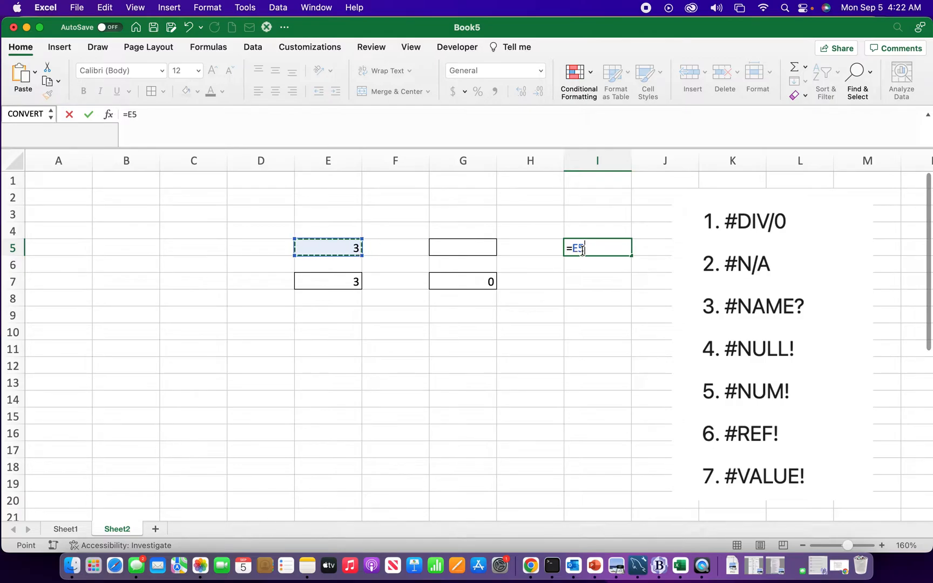
type("/")
key("Left")
key("Left")
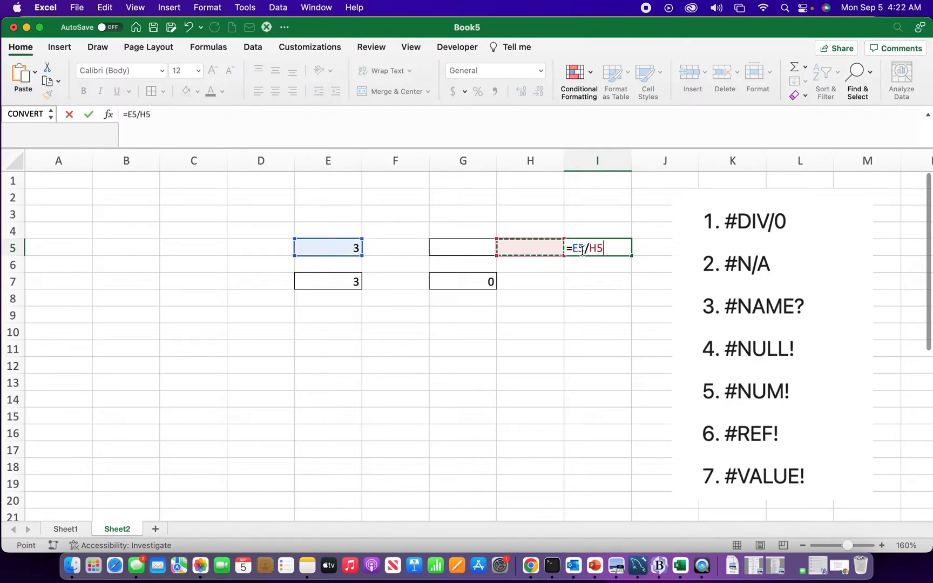
key("Return")
Enter the formula =E7/G7 in cell I7 to divide by zero.
key("Down")
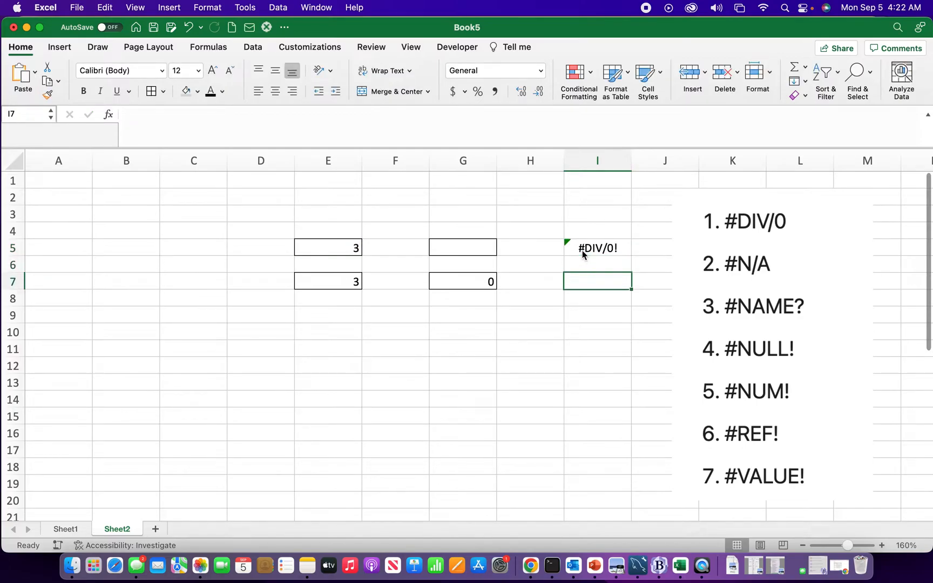
type("=")
key("Left")
key("Left")
key("Left")
key("Left")
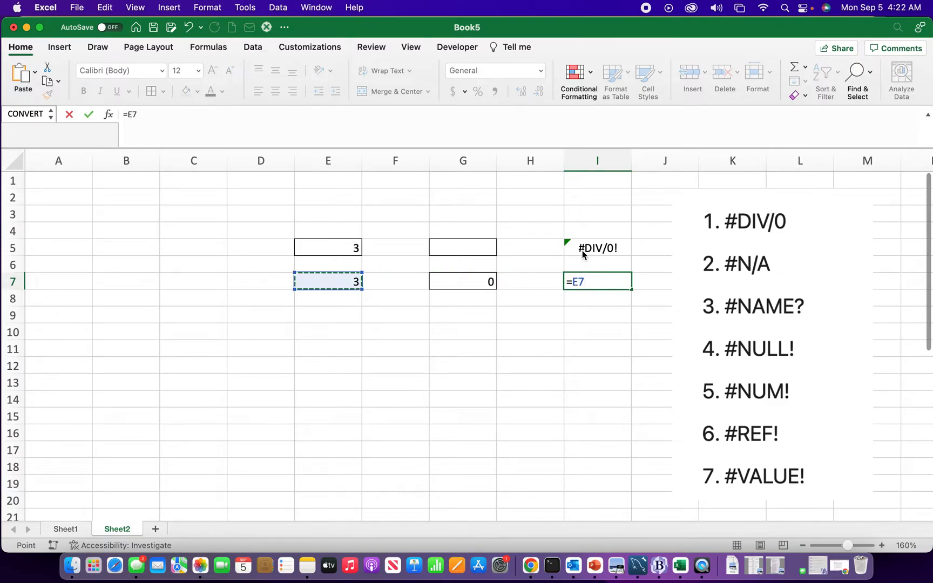
type("/")
key("Left")
key("Left")
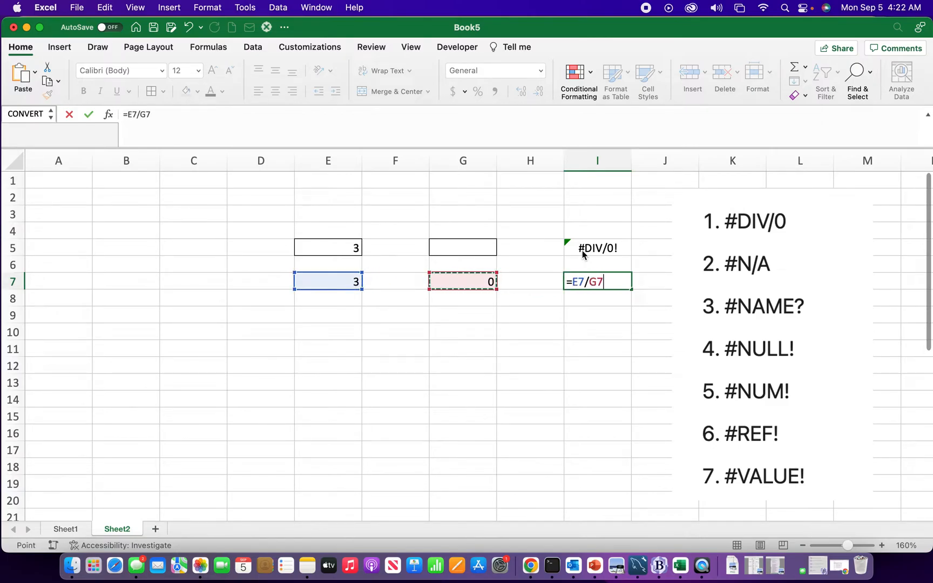
key("Return")
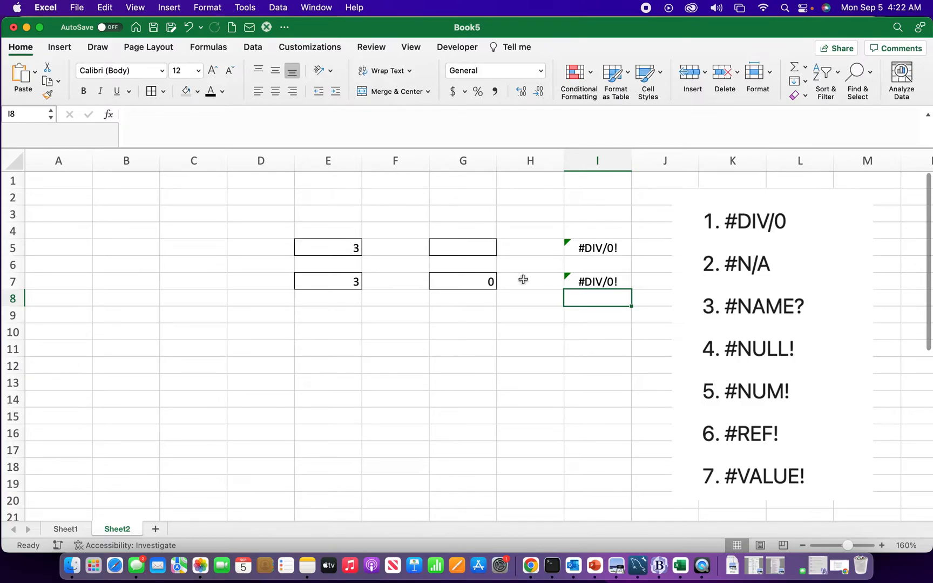
Enter a blank space in cell G5 as the divisor.
left_click(467, 248)
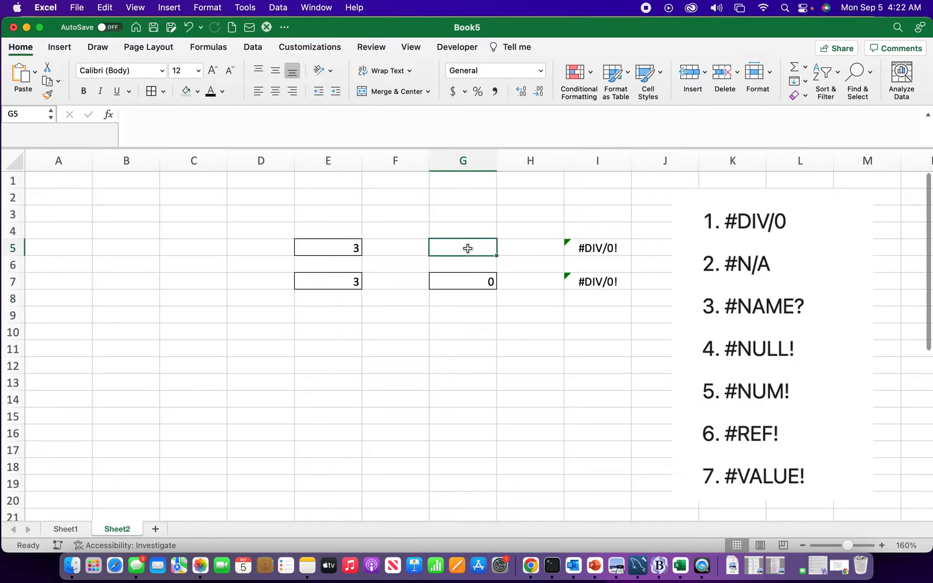
double_click(467, 248)
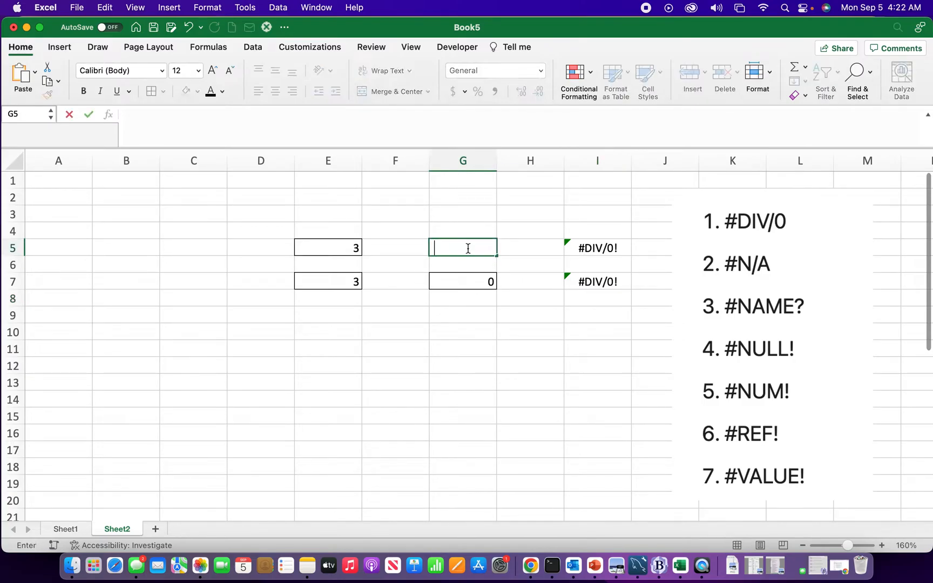
key("Return")
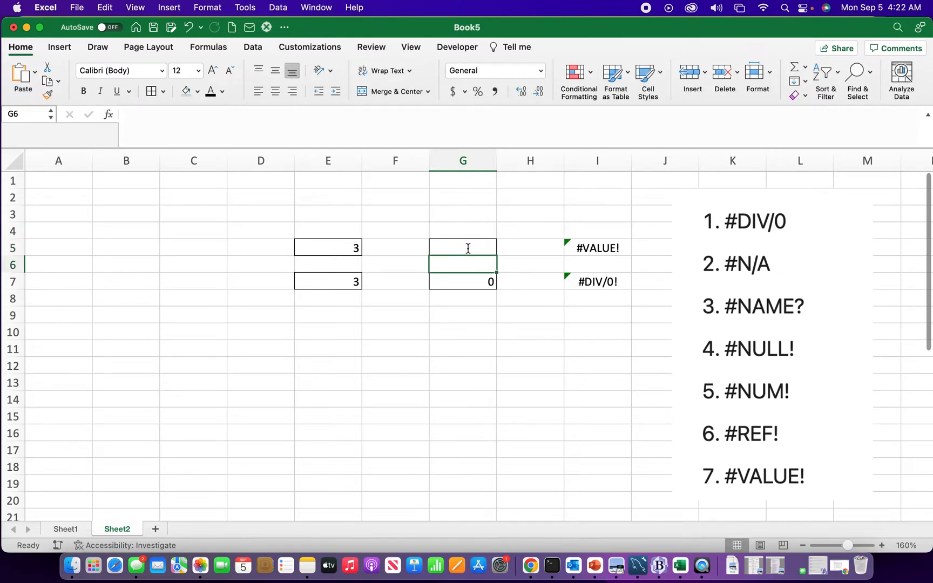
key("Down")
key("Down")
key("Down")
key("Down")
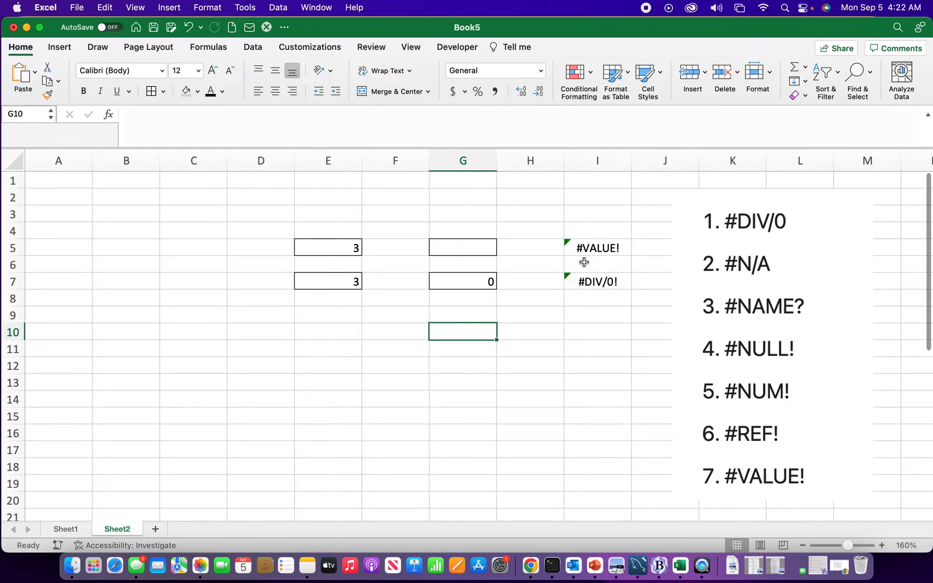
Wrap the division formula in cell I5 in IFERROR with an empty string as the error value.
left_click(577, 247)
double_click(577, 247)
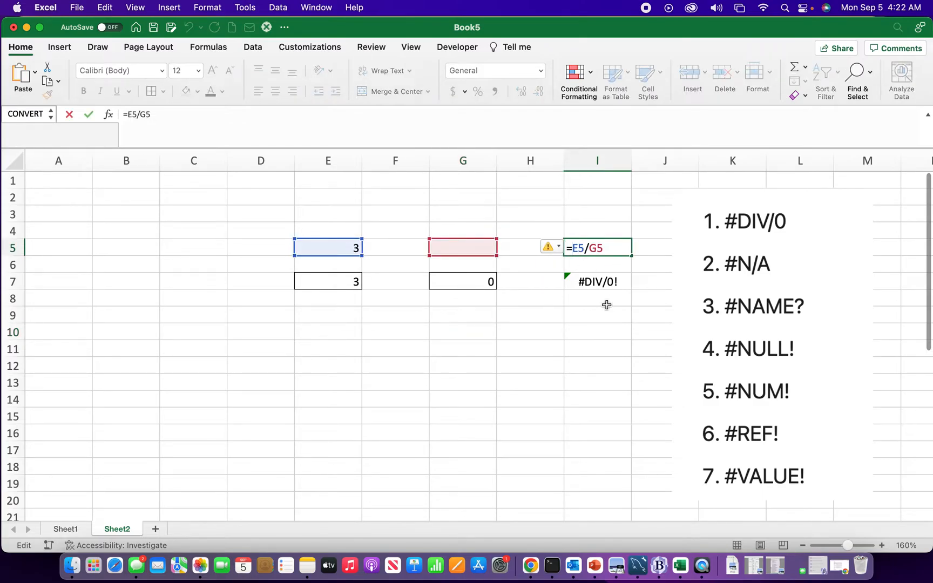
type("If")
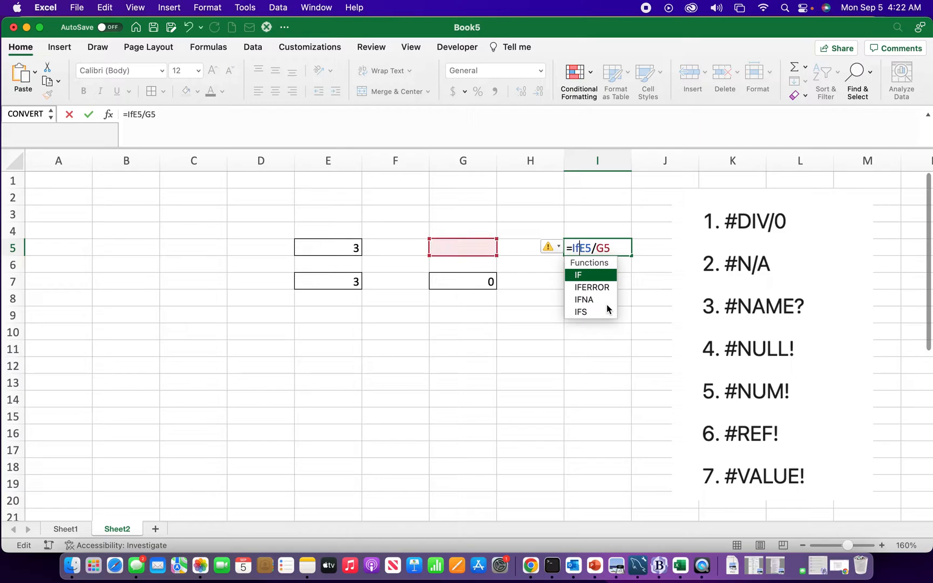
type("error(E5/G5")
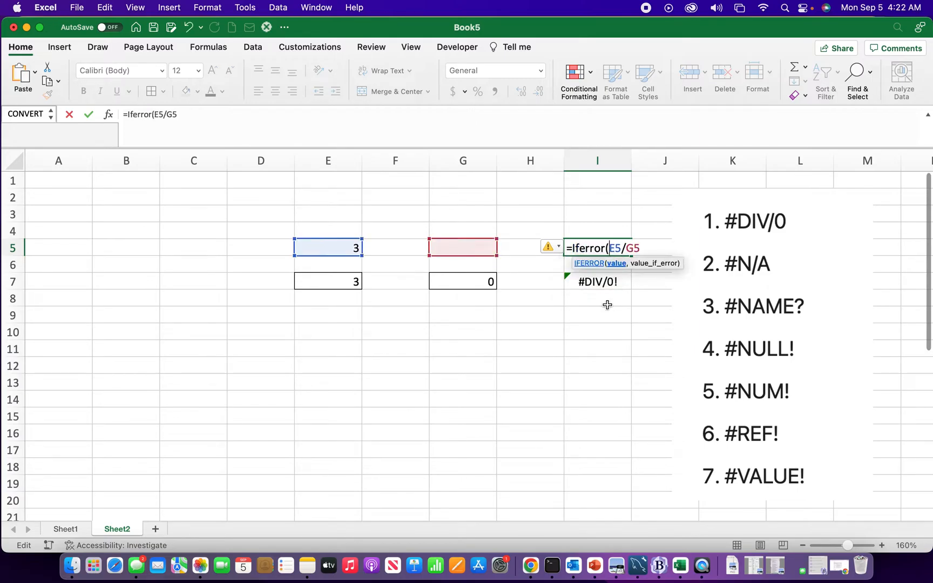
type(",\"\"")
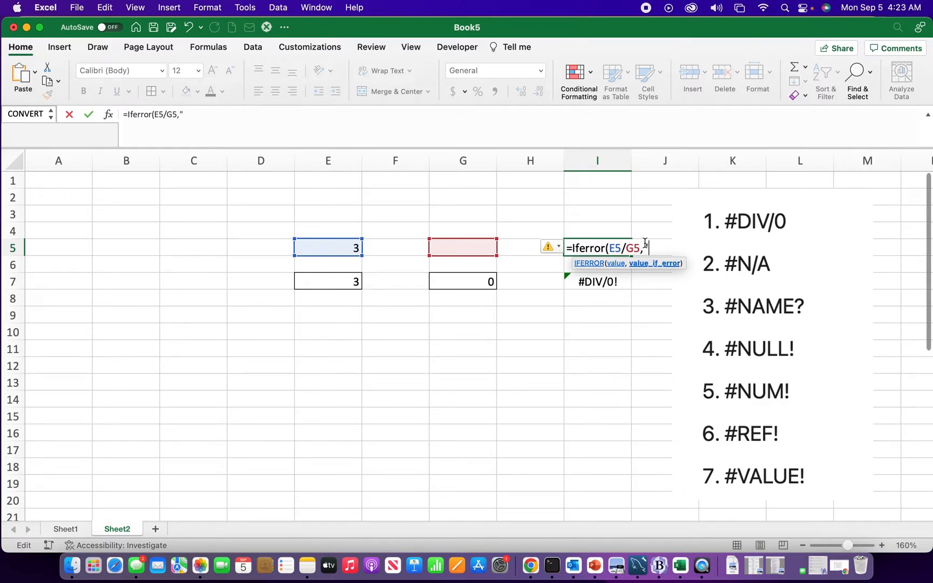
type(")")
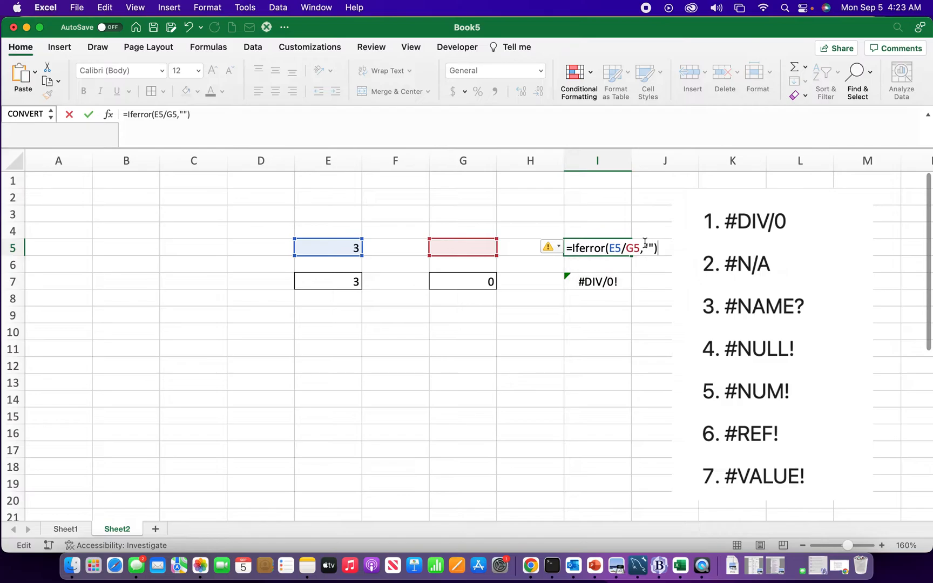
Set the IFERROR fallback text in cell I5 to "No Data" and commit the formula.
left_click(593, 247)
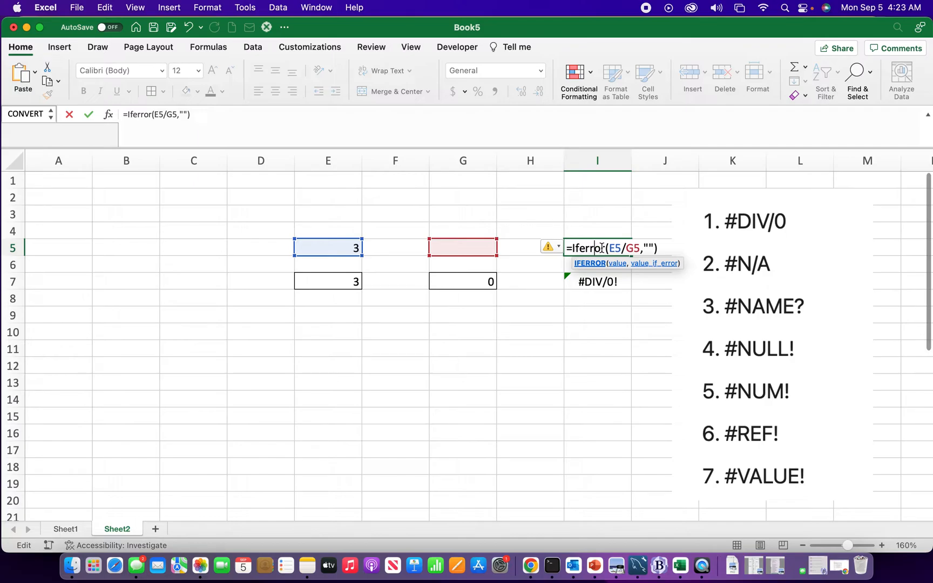
left_click(648, 249)
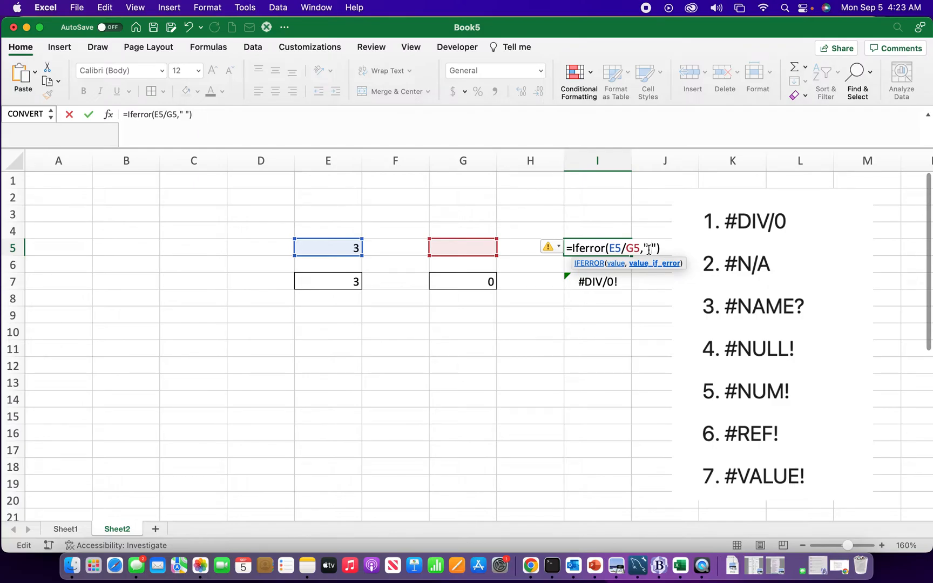
key("BackSpace")
type("Not")
key("BackSpace")
type("Data")
key("Return")
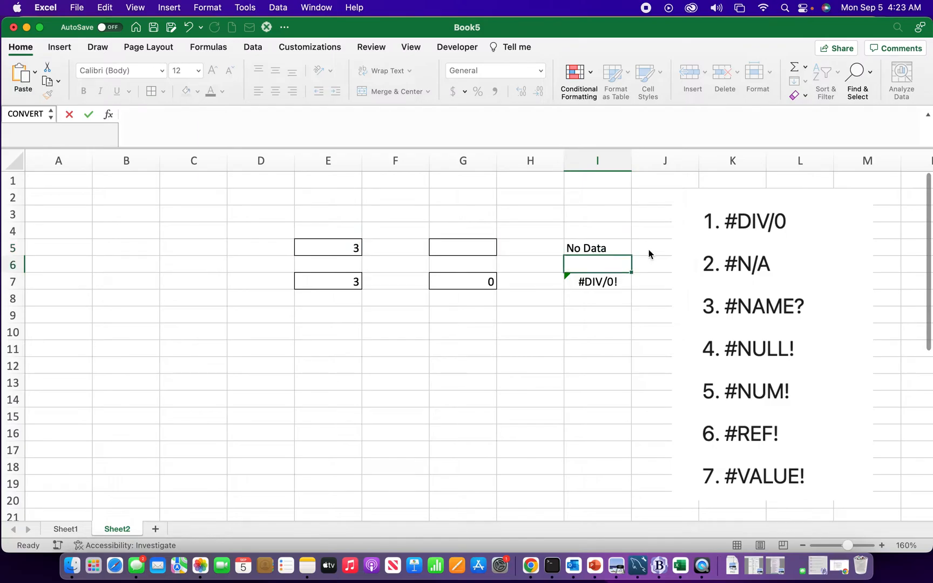
left_click(603, 246)
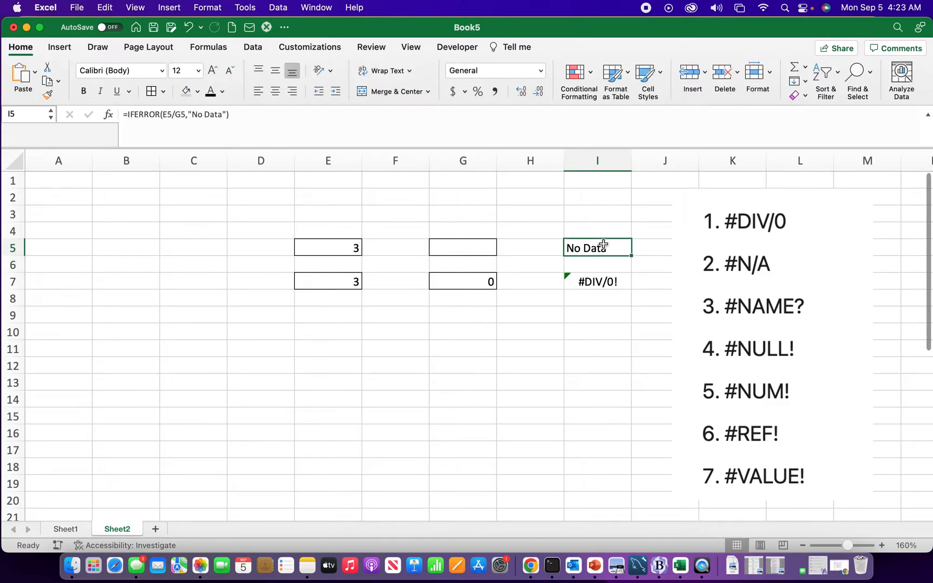
Change the formula in cell I7 to =IFERROR(E7/G7,"") so errors return an empty string.
left_click(606, 278)
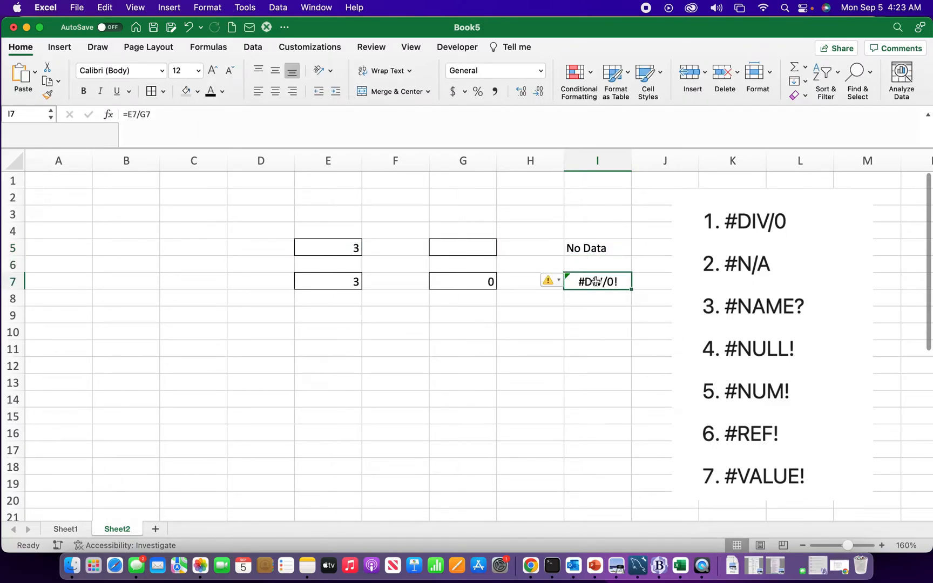
double_click(596, 281)
left_click(572, 281)
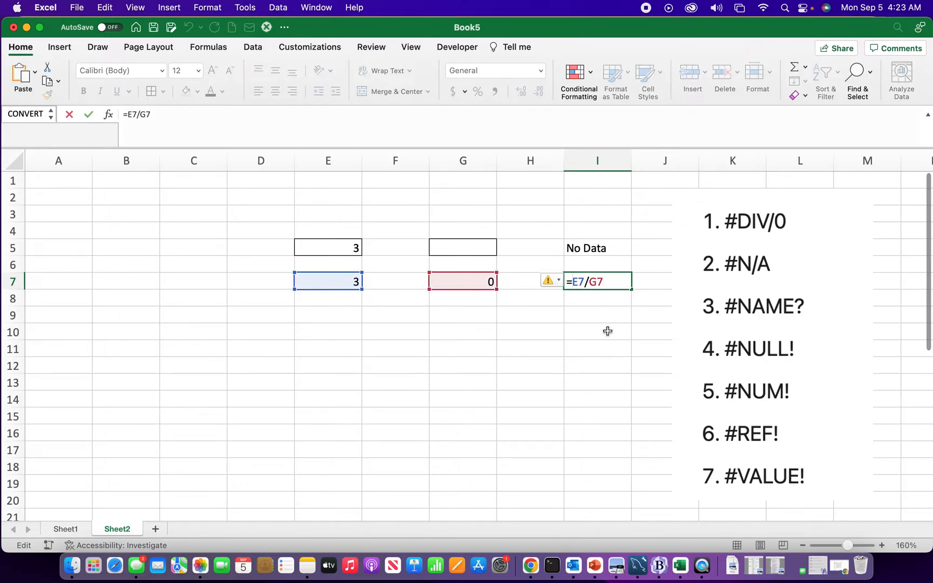
type("iferror")
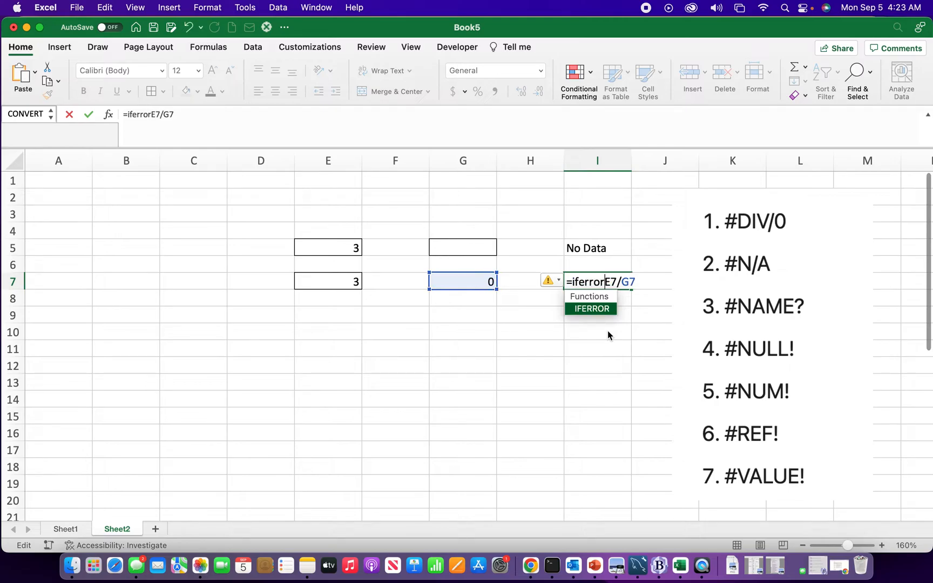
type("(")
left_click(642, 280)
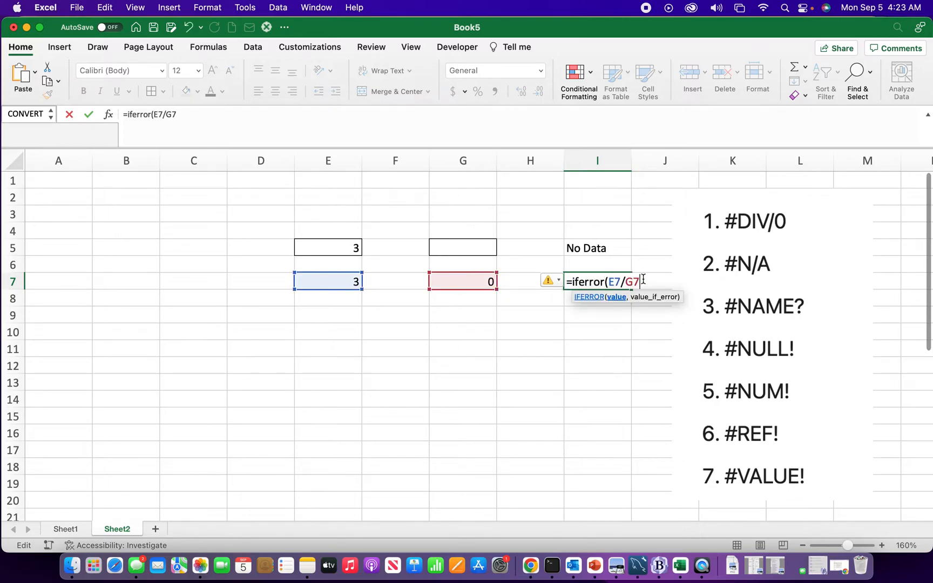
type(",")
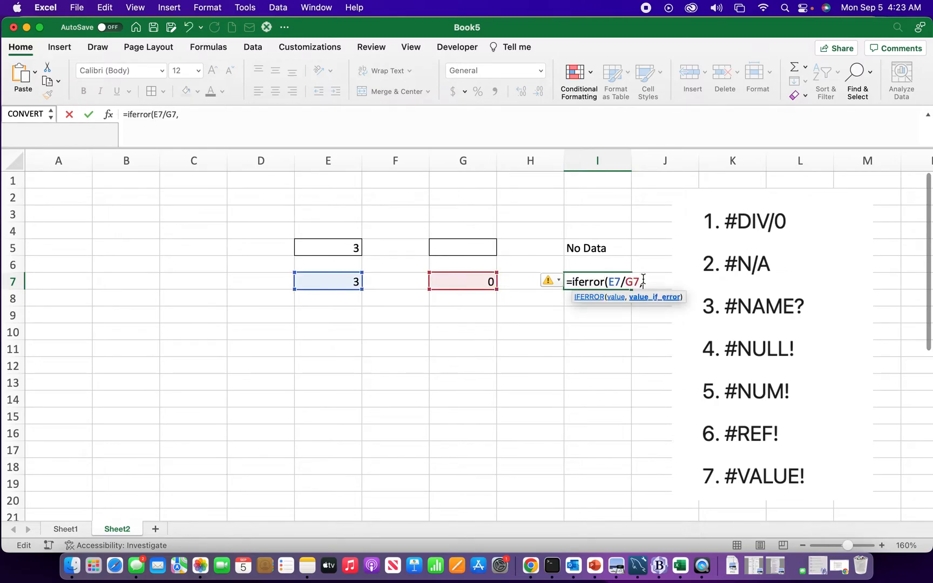
type("\"\")")
key("Return")
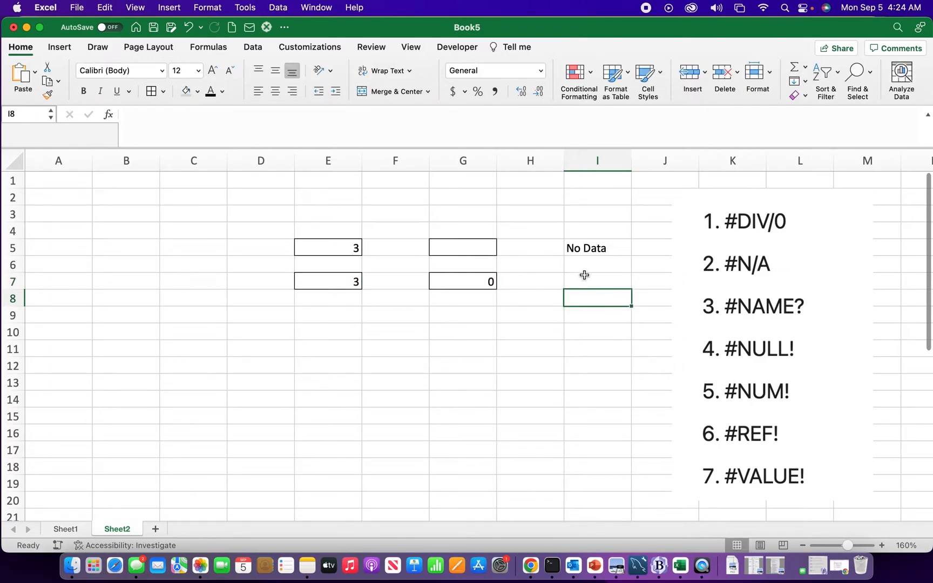
left_click(587, 281)
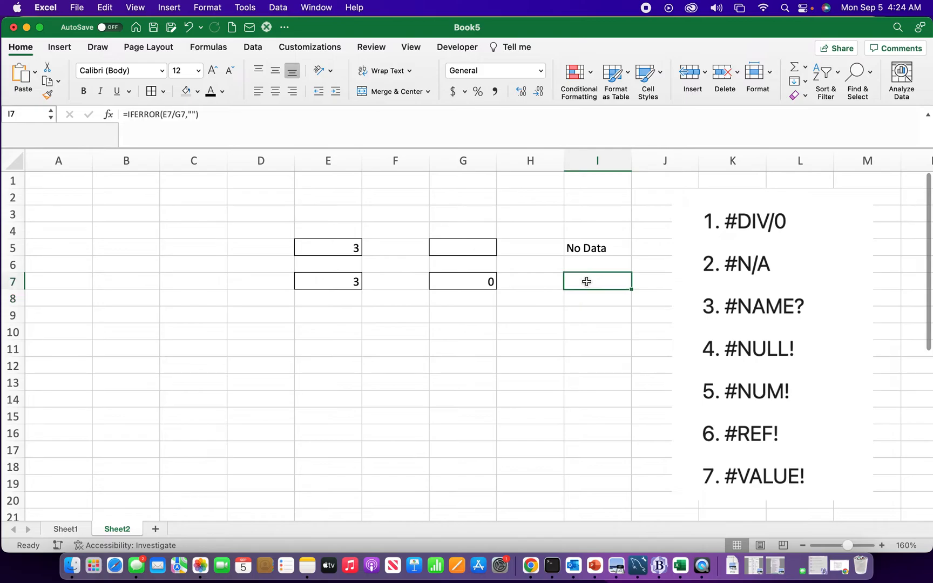
Undo the IFERROR edits in cells I7 and I5, restoring the plain division formulas.
left_click(580, 325)
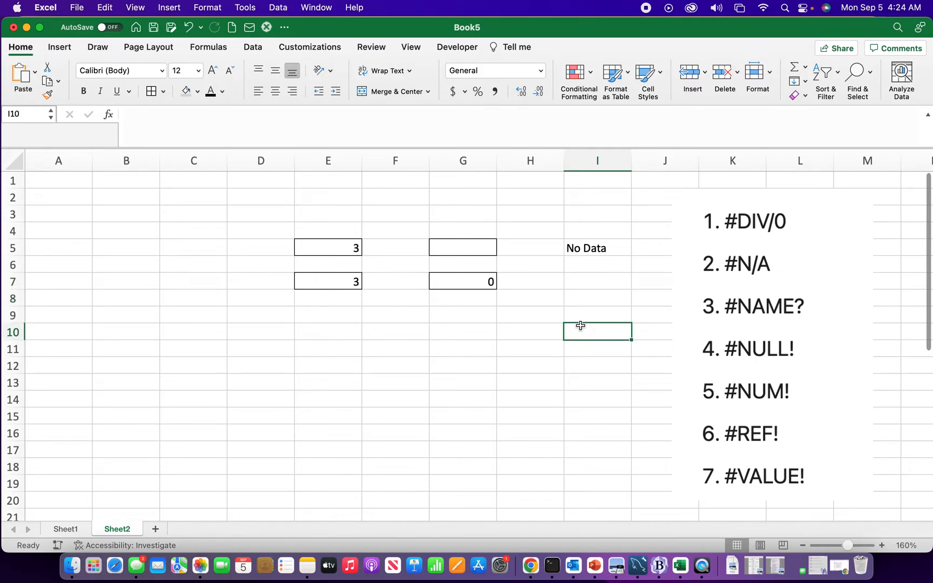
key("super+z")
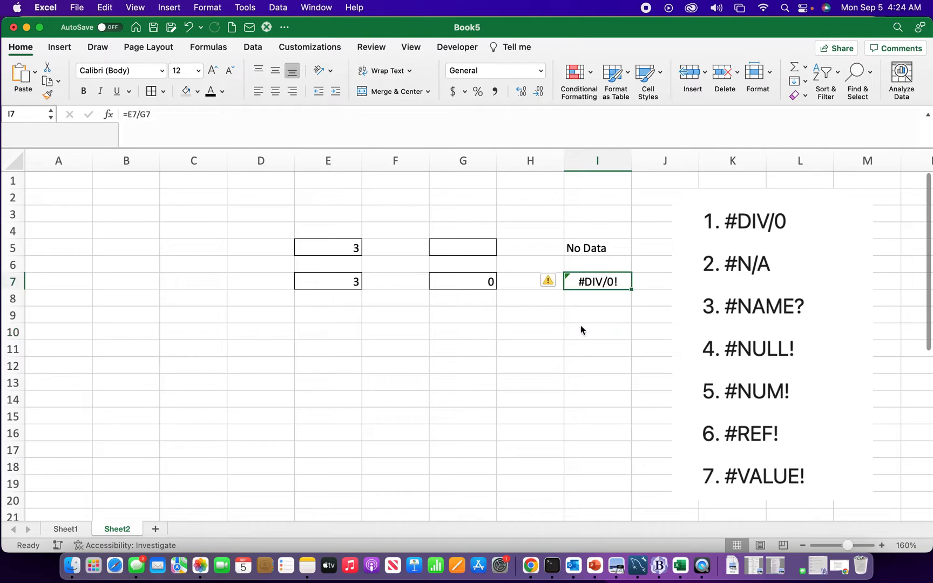
key("super+z")
left_click(580, 327)
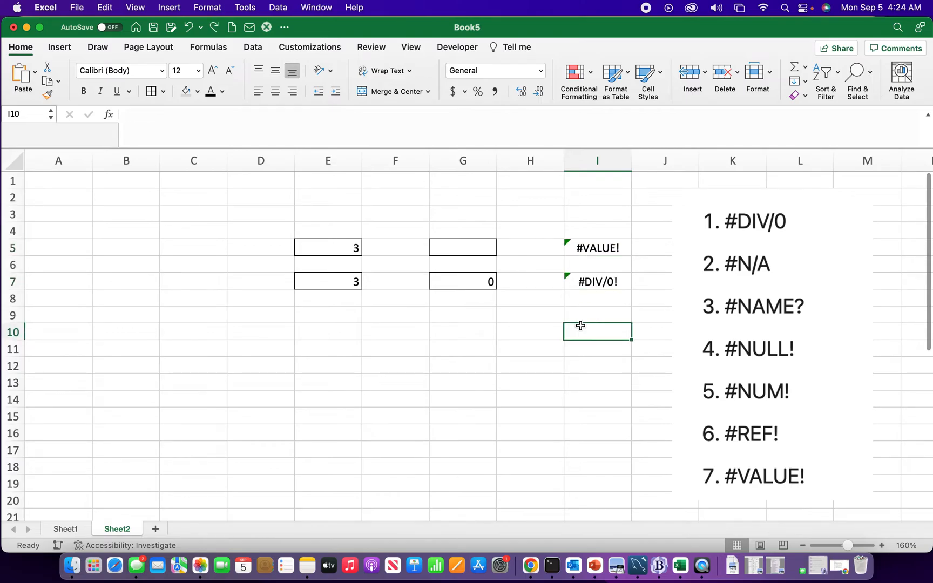
Start a new conditional formatting rule for the whole of column I and set its style to Classic.
left_click(587, 165)
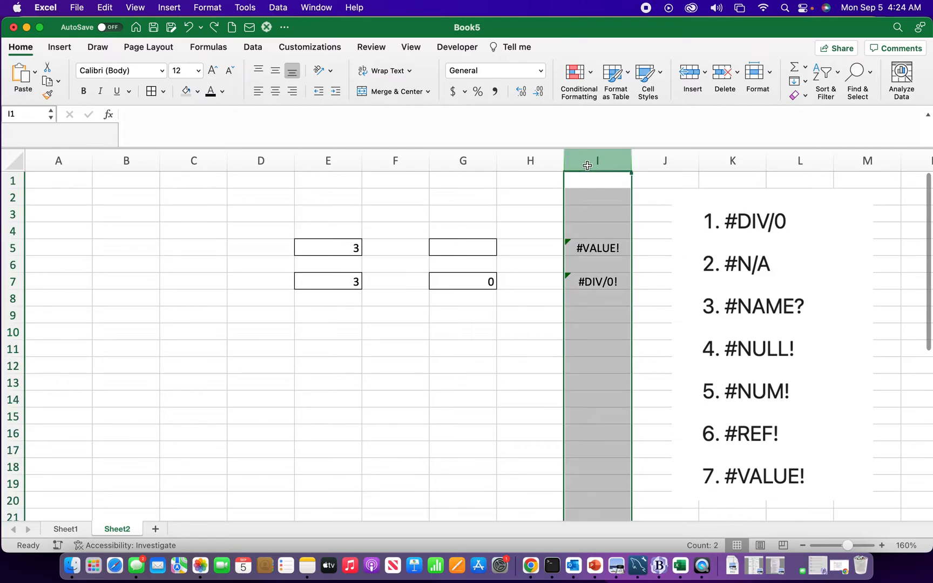
left_click(589, 75)
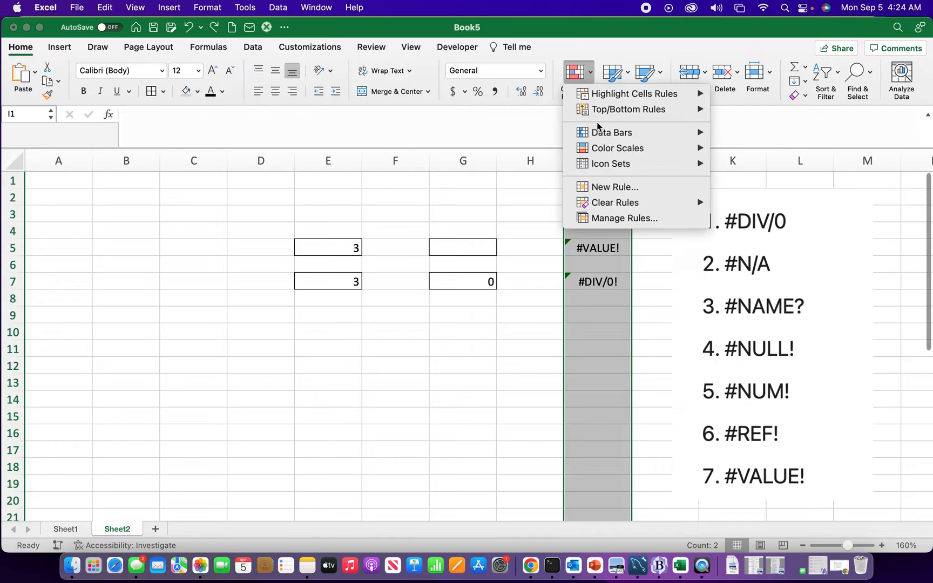
mouse_move(623, 97)
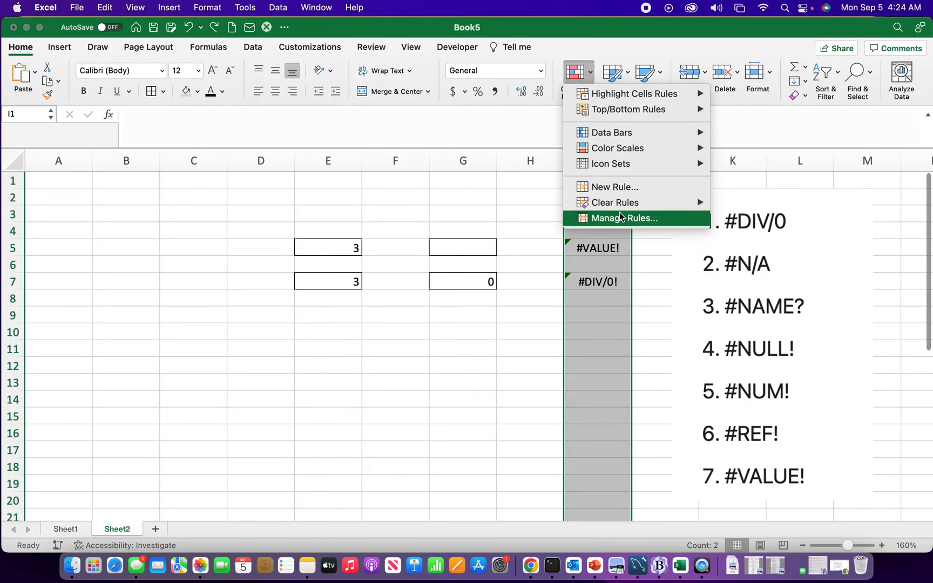
left_click(616, 186)
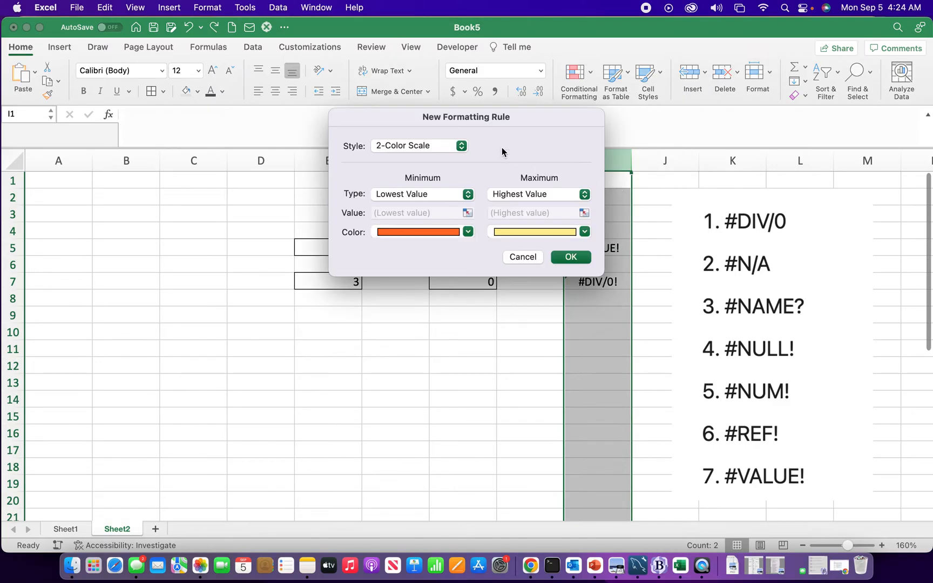
left_click_drag(408, 117, 335, 37)
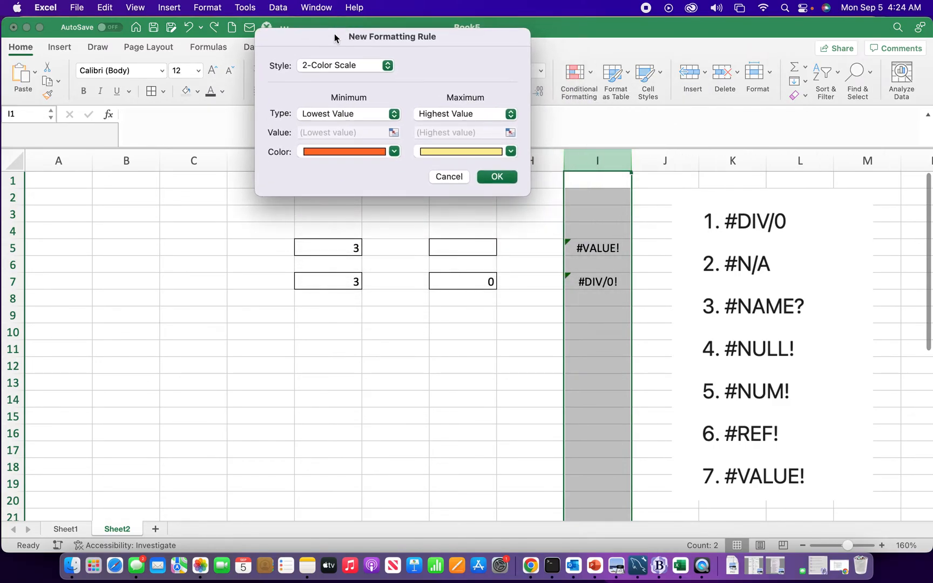
left_click(350, 65)
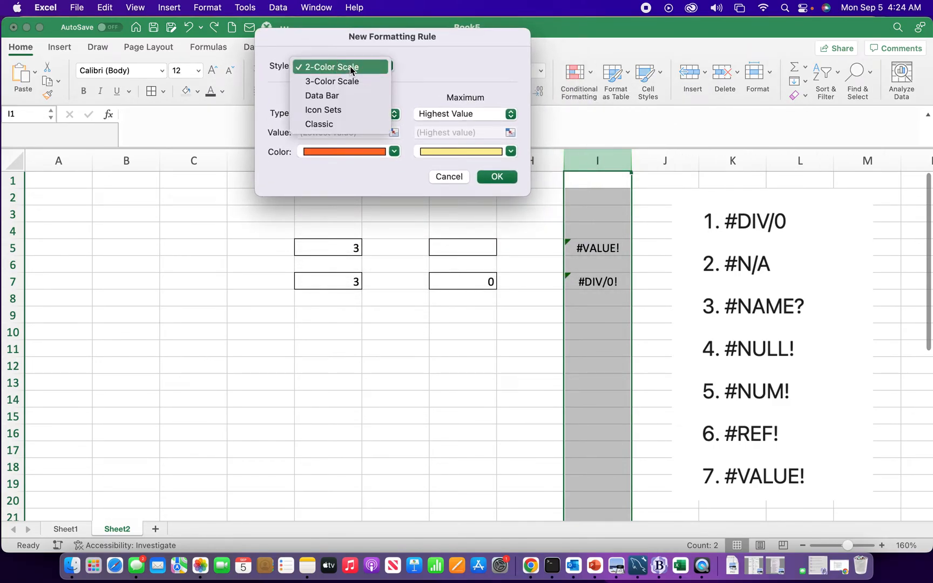
left_click(326, 124)
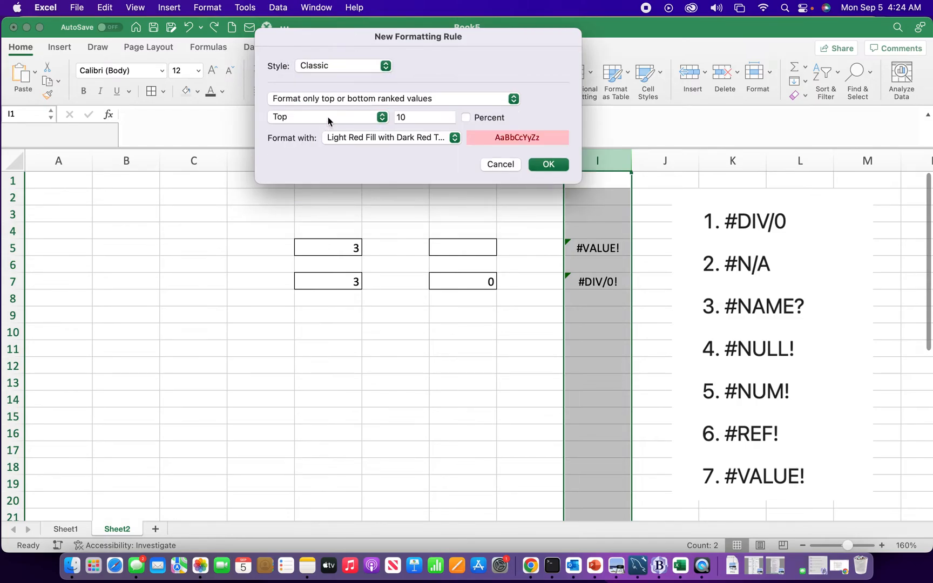
Set the rule to format only cells that contain Errors.
left_click(340, 101)
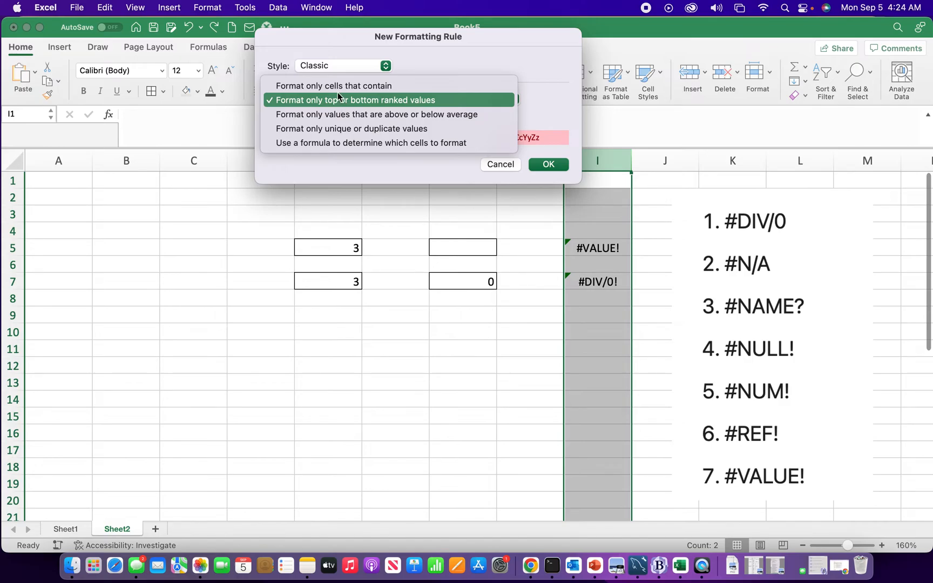
left_click(334, 90)
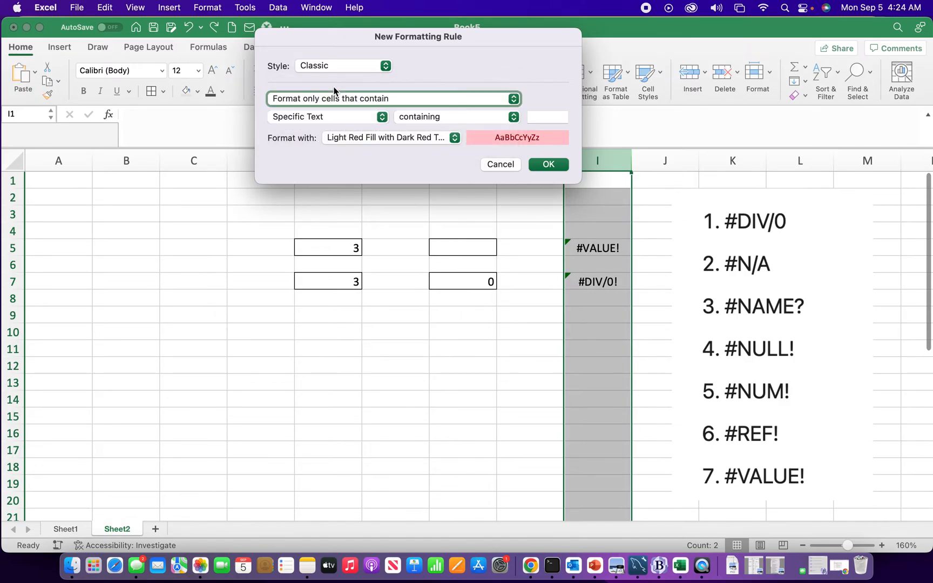
left_click(335, 117)
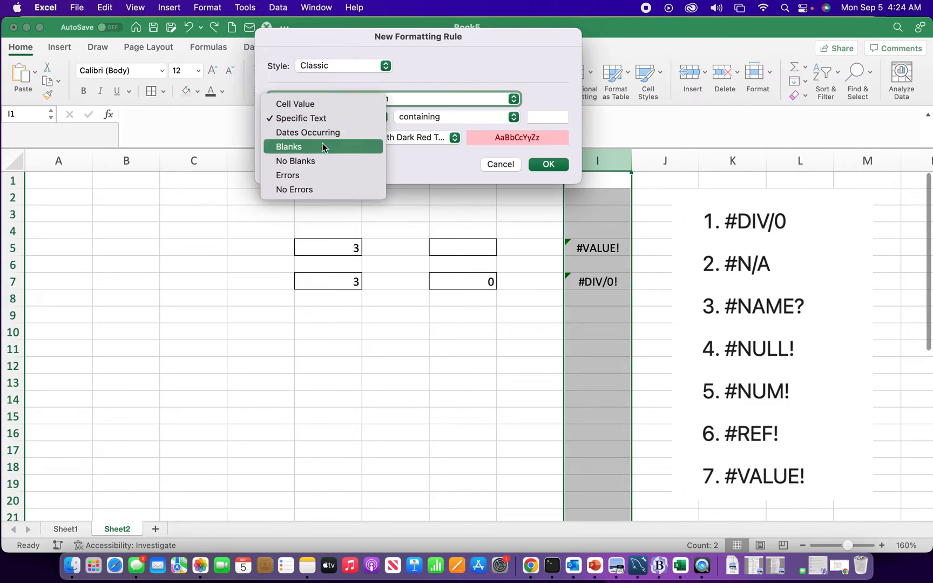
left_click(308, 174)
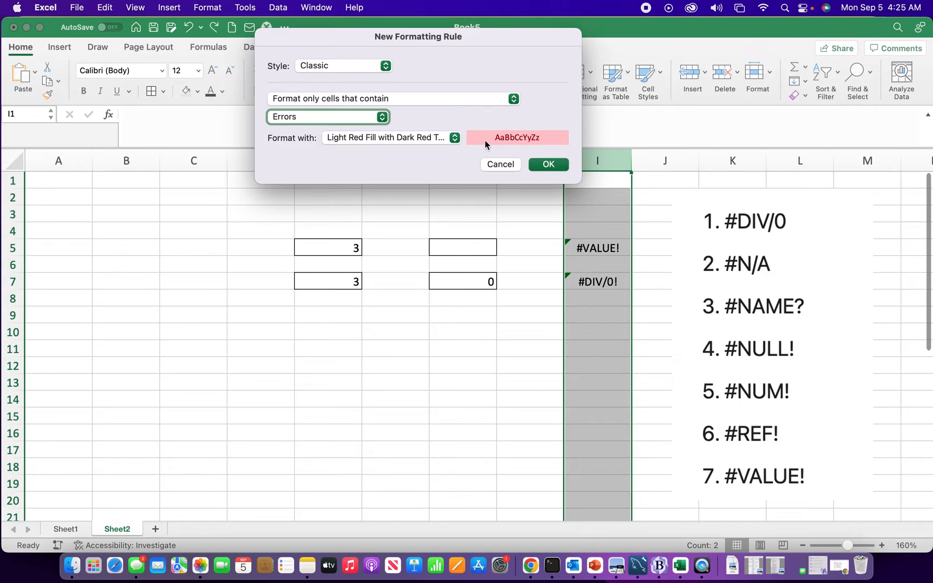
Give the rule a custom format with a white font color and apply it to column I.
left_click(393, 140)
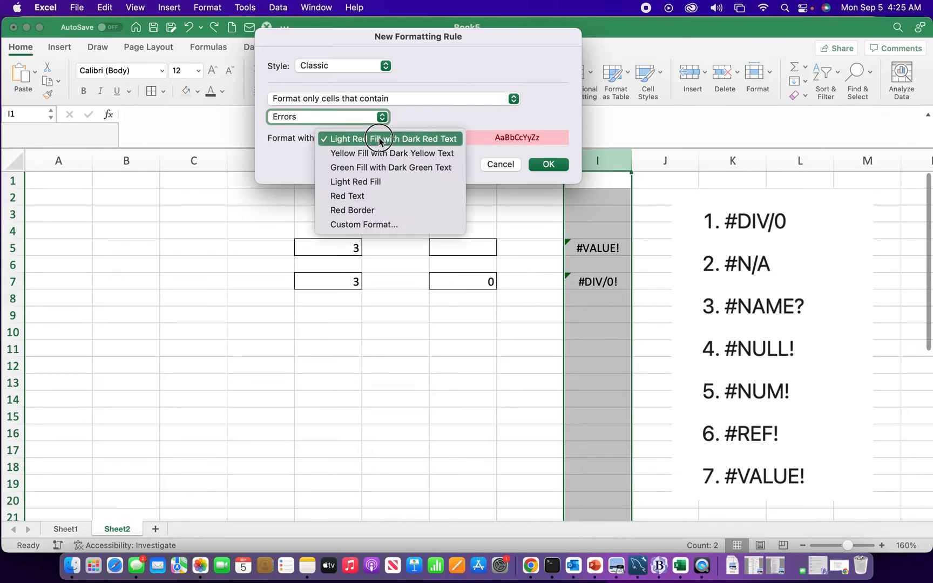
left_click(372, 224)
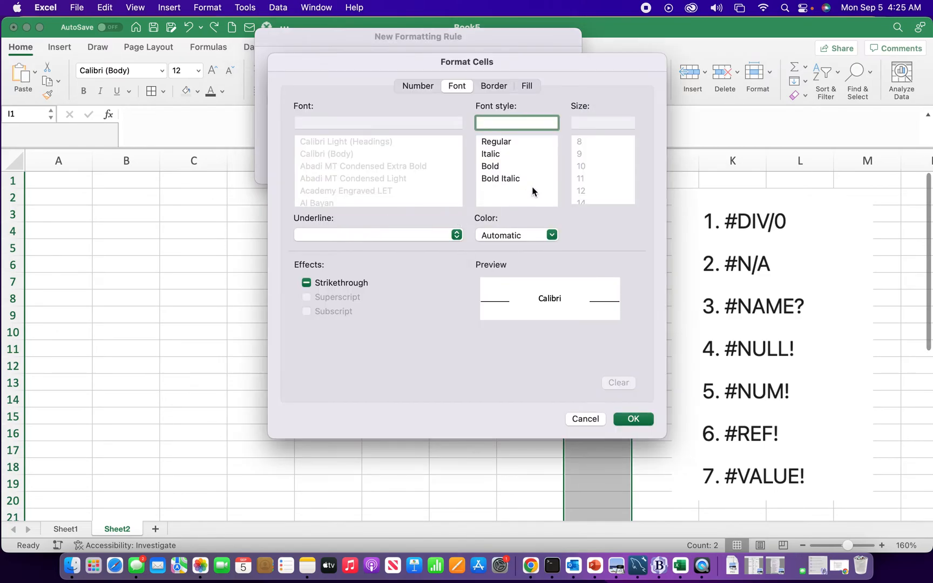
left_click(527, 86)
left_click(509, 134)
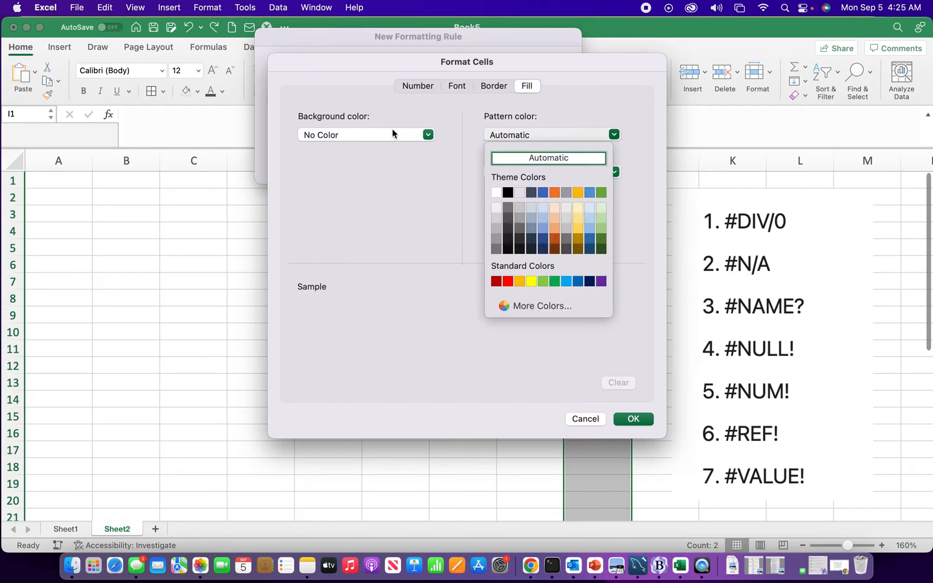
left_click(449, 114)
left_click(457, 87)
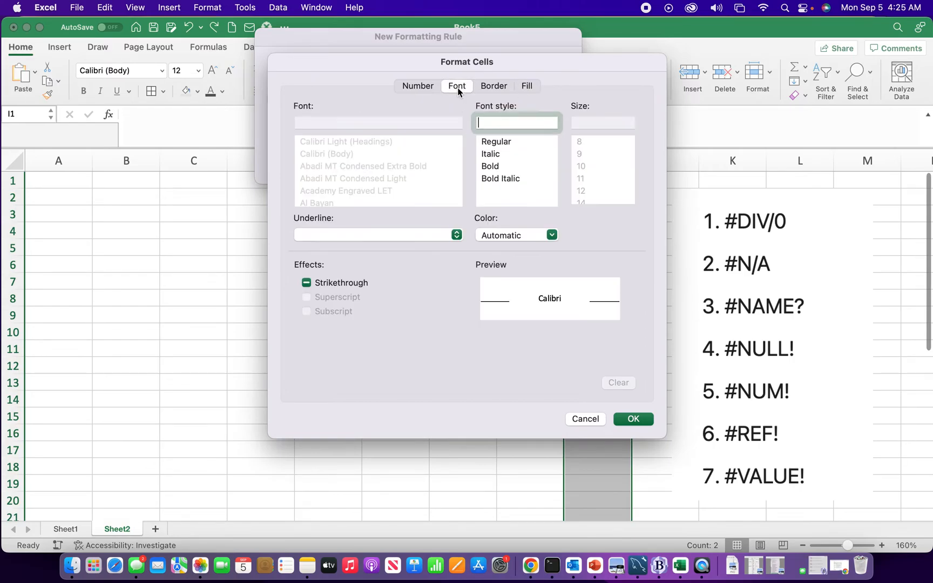
left_click(489, 235)
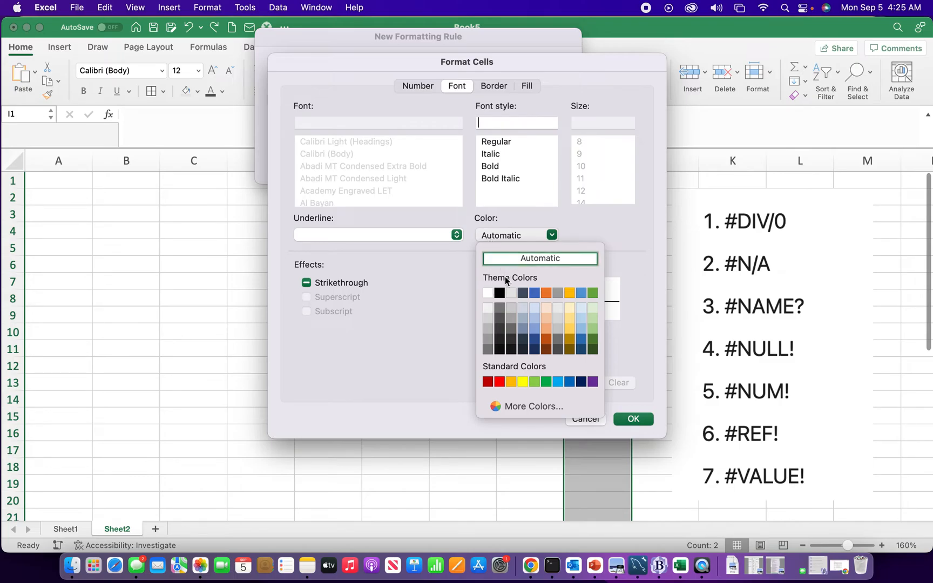
left_click(487, 295)
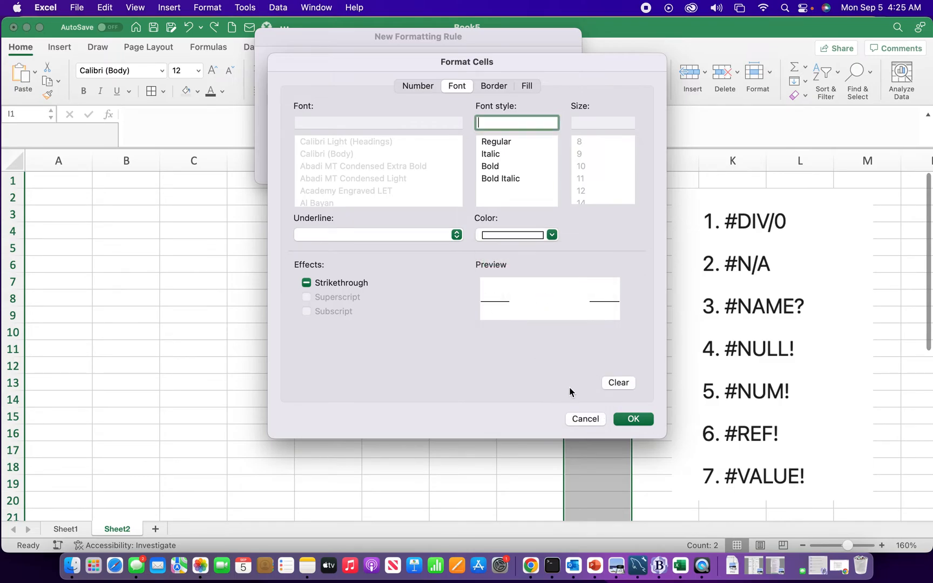
left_click(632, 419)
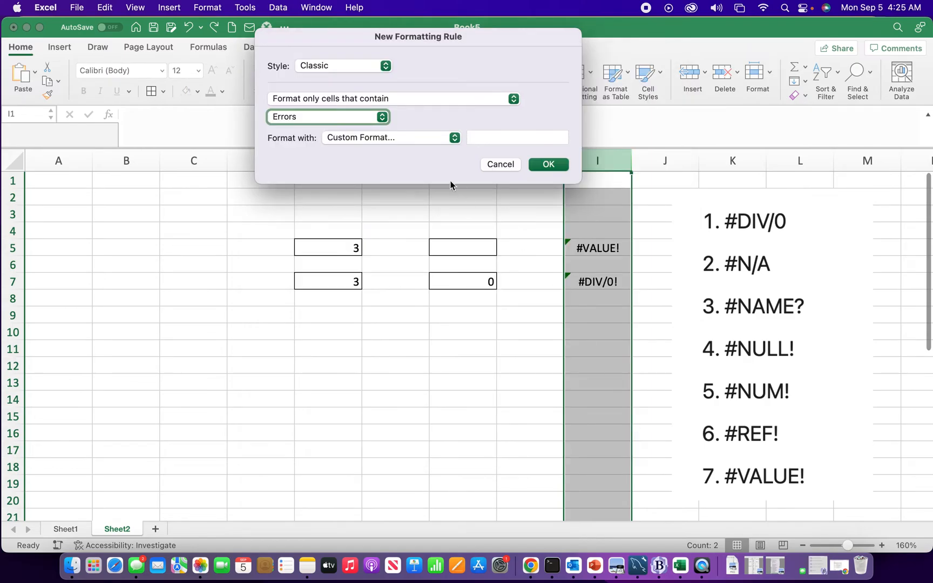
left_click(544, 165)
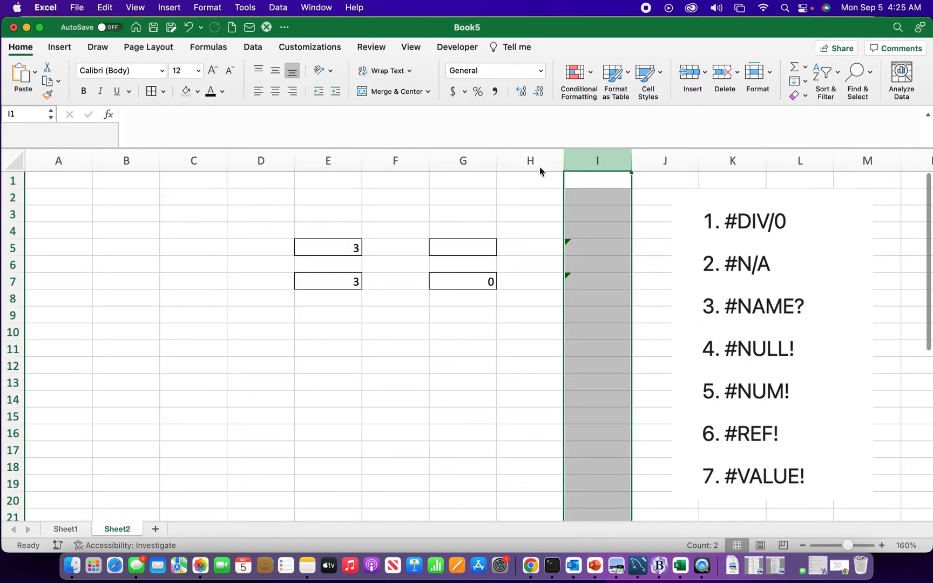
Use Format Painter to copy an empty column H cell's format over column I's upper cells, removing the white-font formatting.
left_click(546, 312)
left_click(540, 366)
left_click(516, 330)
left_click(48, 94)
left_click_drag(603, 314, 594, 173)
left_click(592, 247)
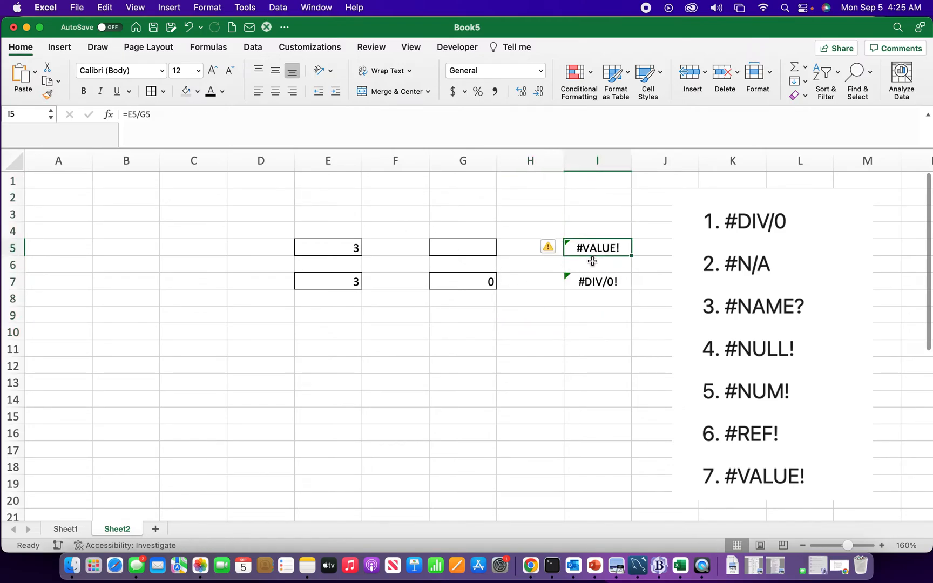
left_click(592, 266)
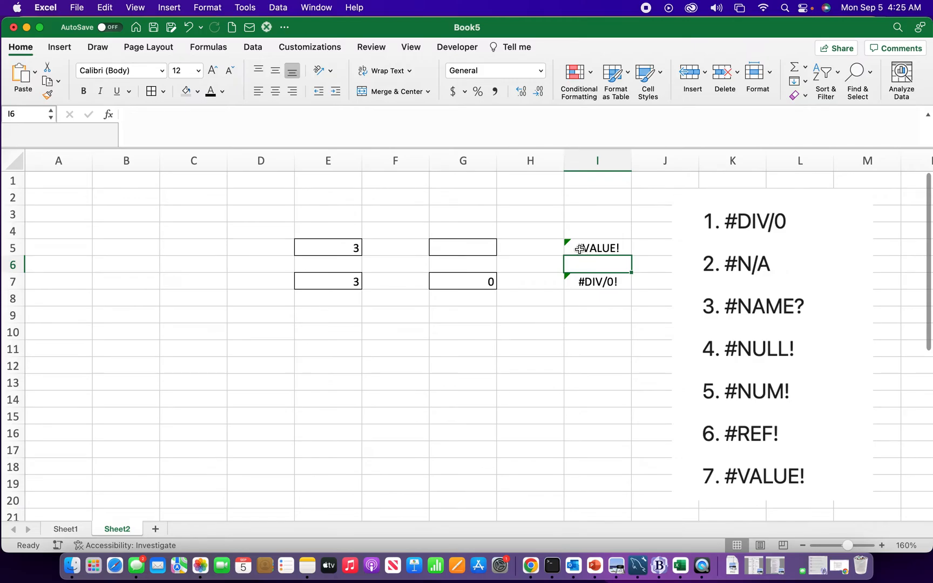
Wrap the division in cell I5 in IF and ISERROR so the formula begins =IF(ISERROR(E5/G5).
double_click(577, 248)
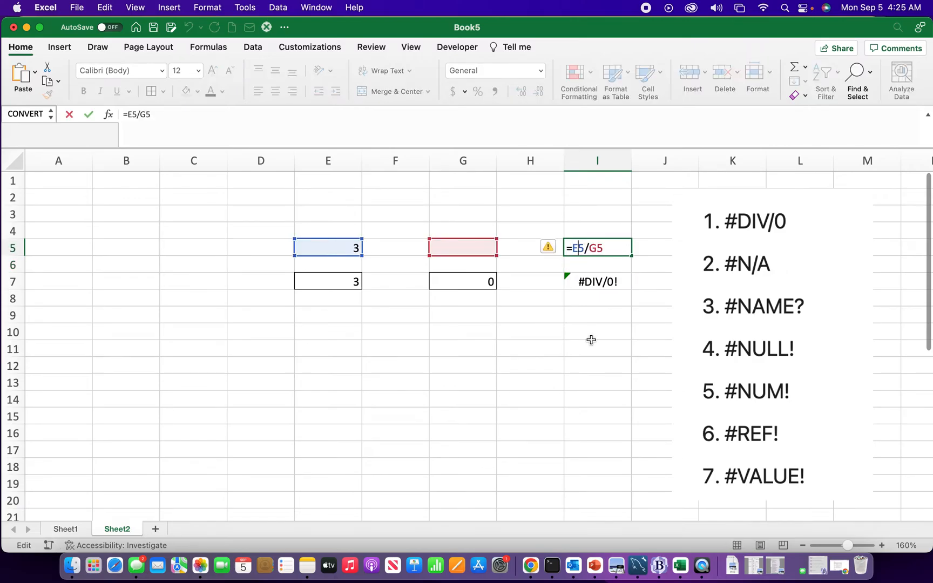
key("Left")
type("if")
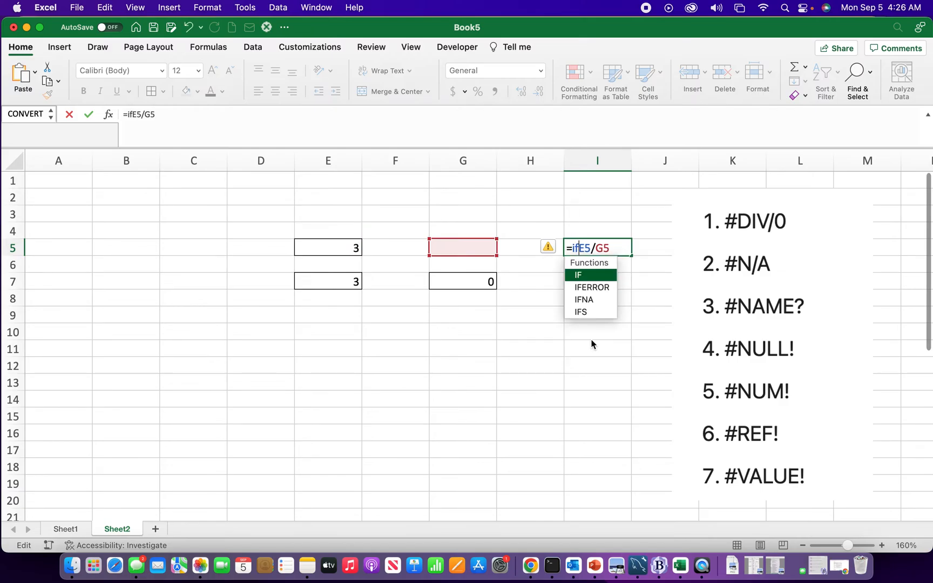
type("(")
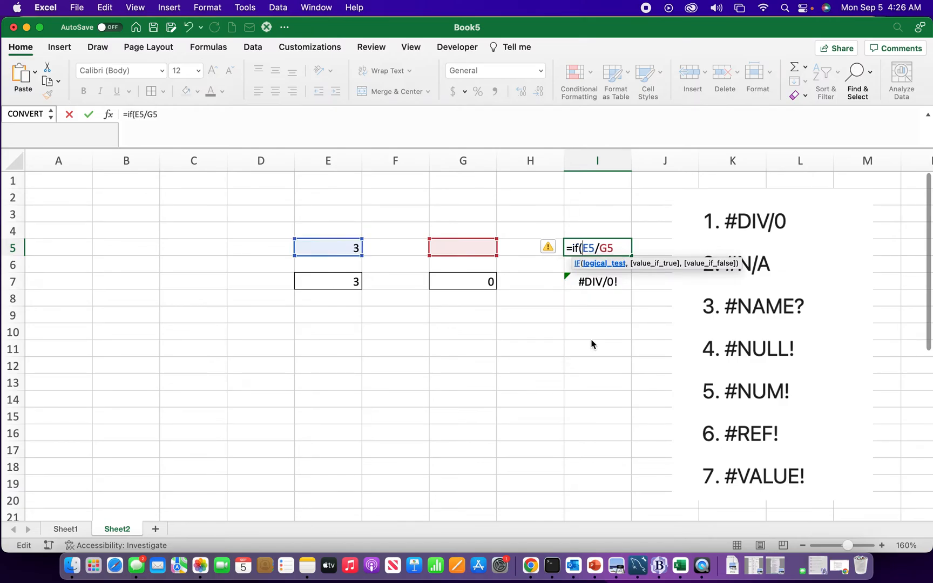
type("e")
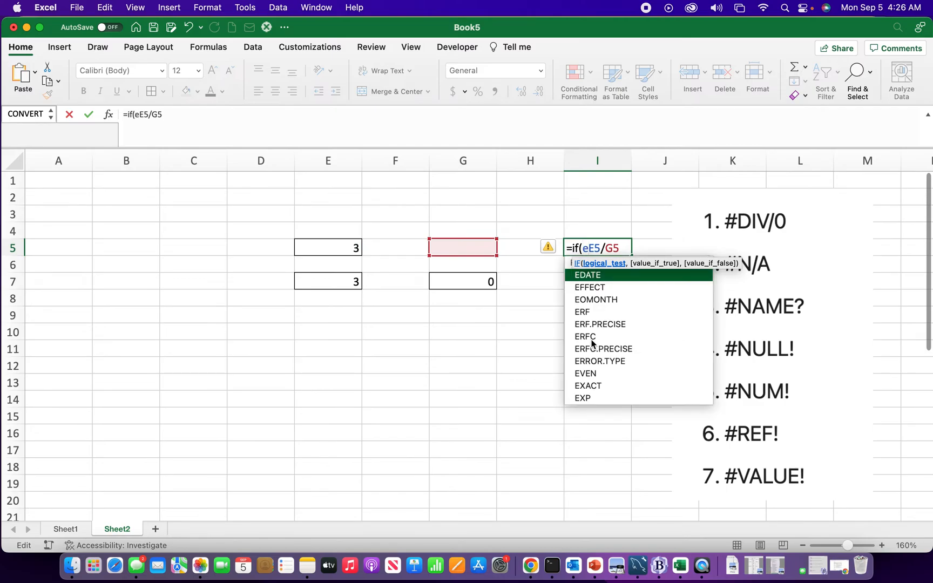
key("BackSpace")
type("is")
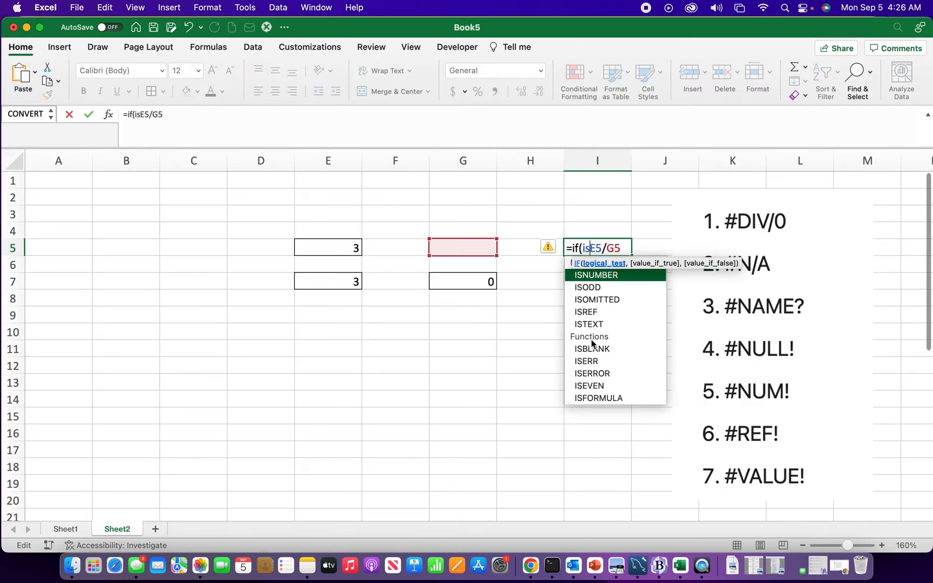
type("er")
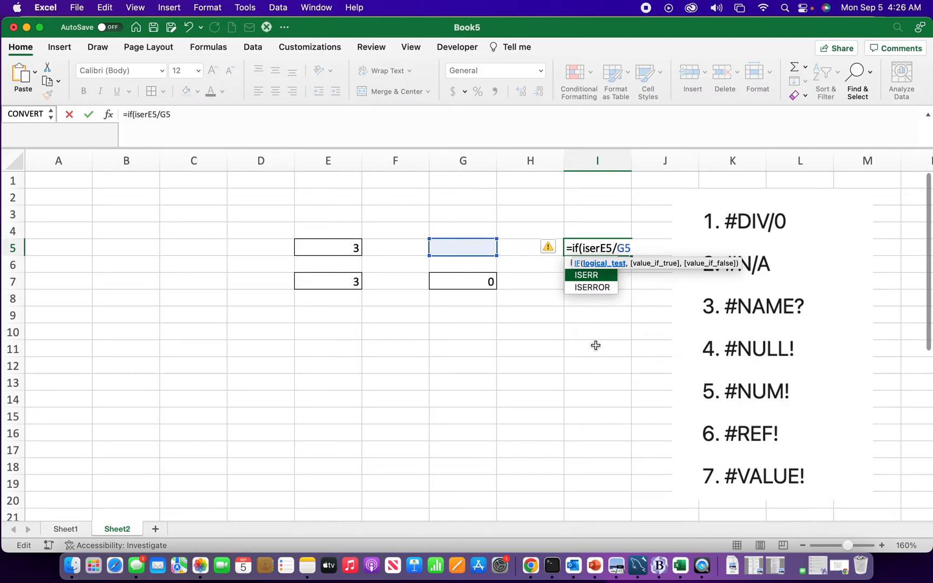
double_click(596, 287)
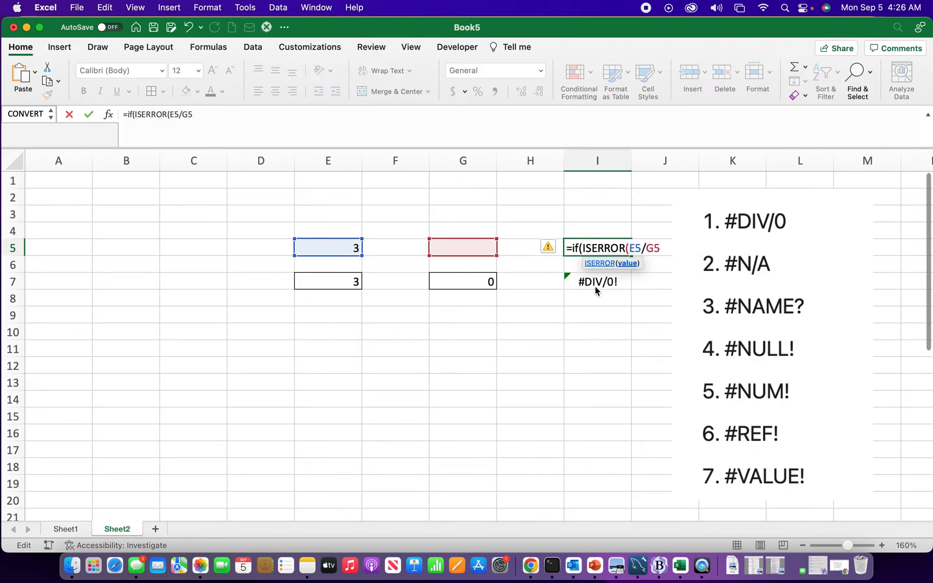
left_click(659, 249)
type(")")
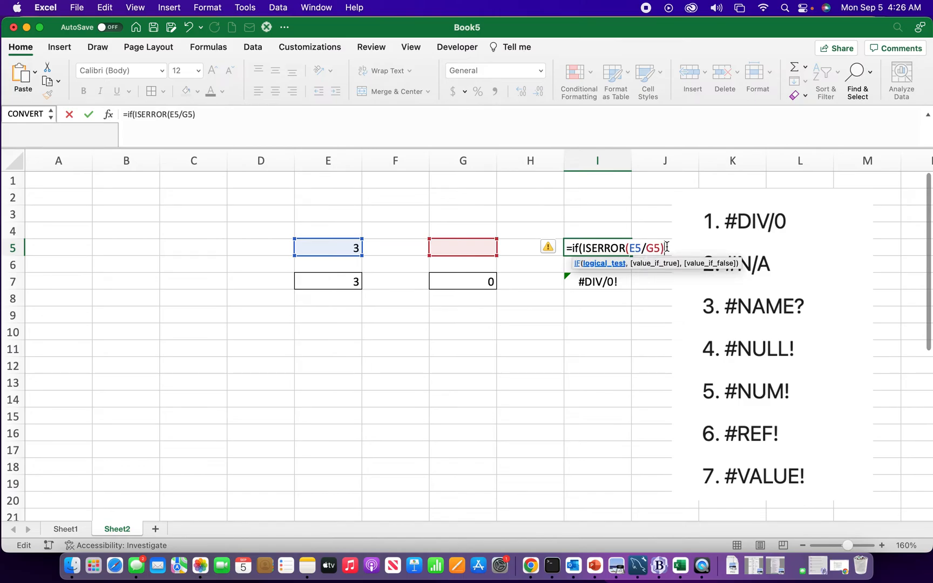
Complete the formula in cell I5 as =IF(ISERROR(E5/G5),"",(E5/G5)), reusing the copied division as the false value.
type(",")
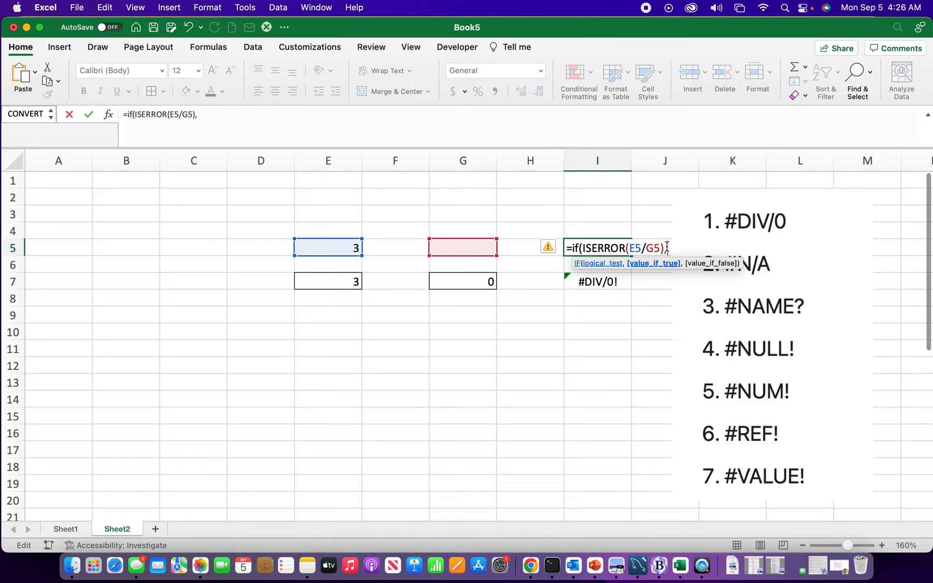
type("\"\",")
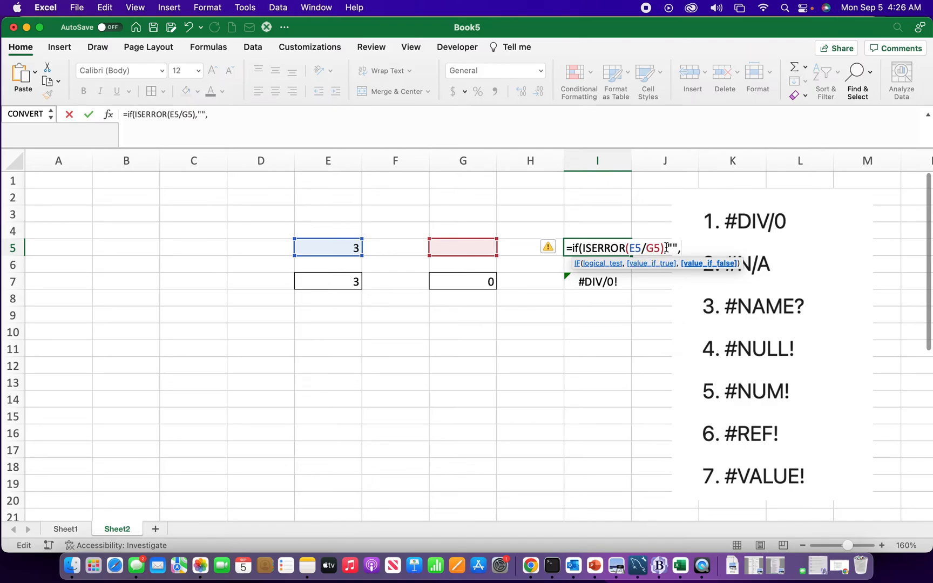
left_click_drag(667, 246, 625, 248)
key("super+c")
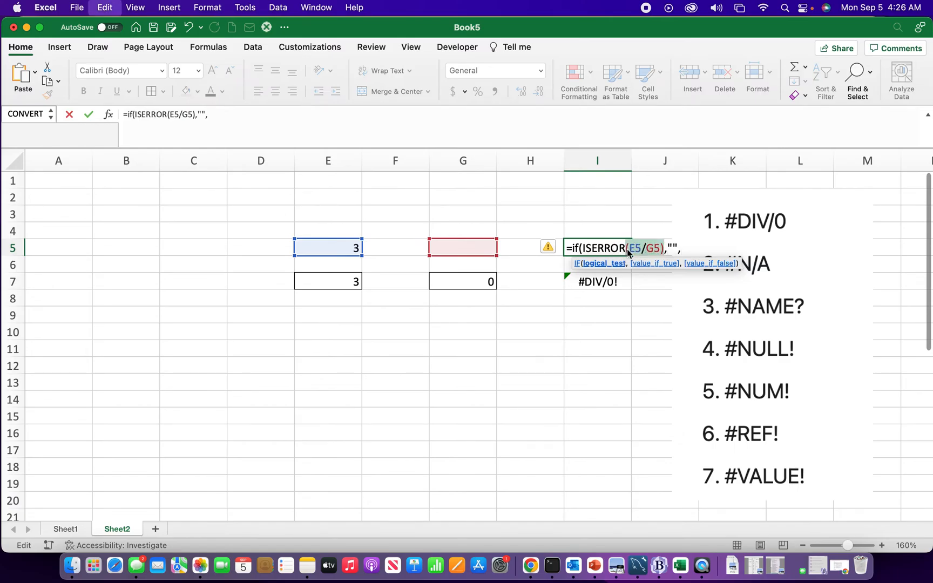
left_click(678, 250)
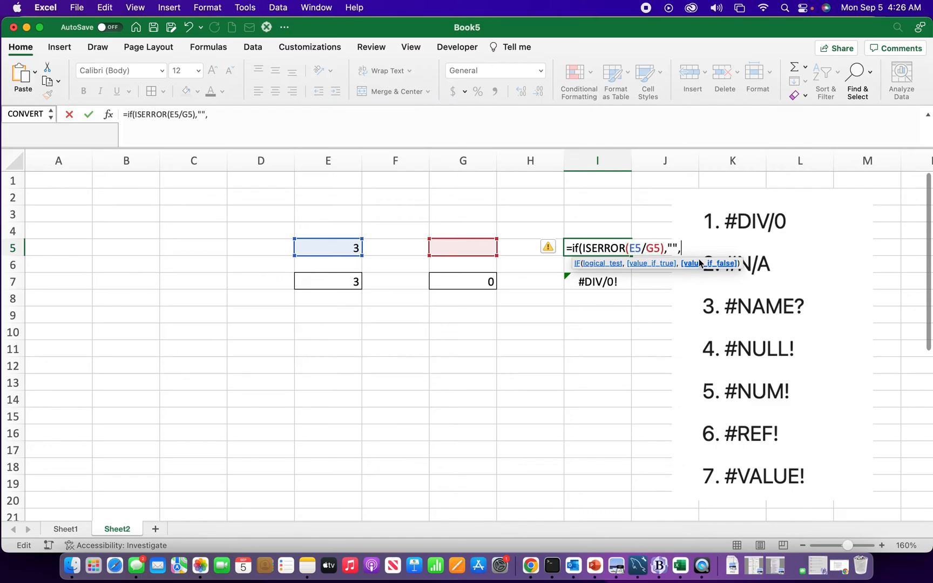
key("super+v")
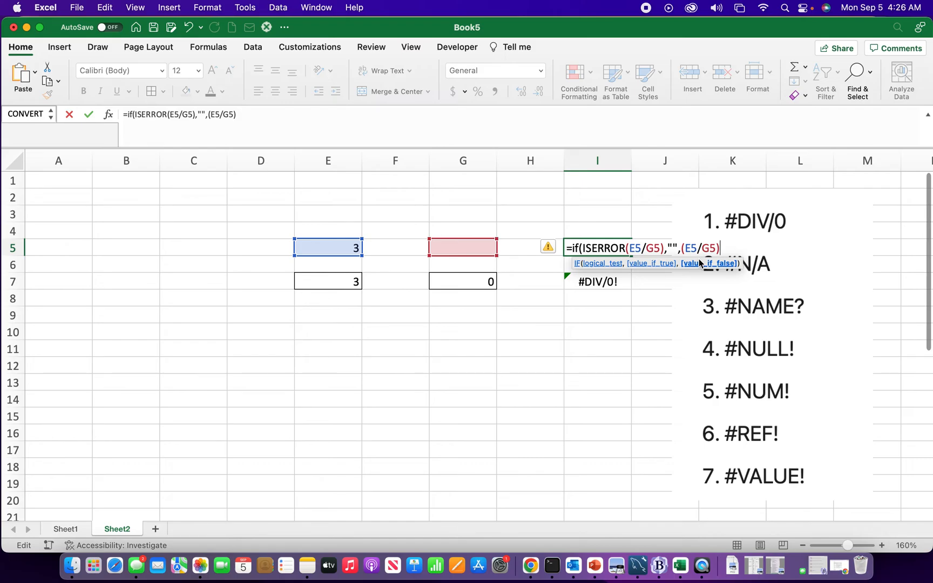
type(")")
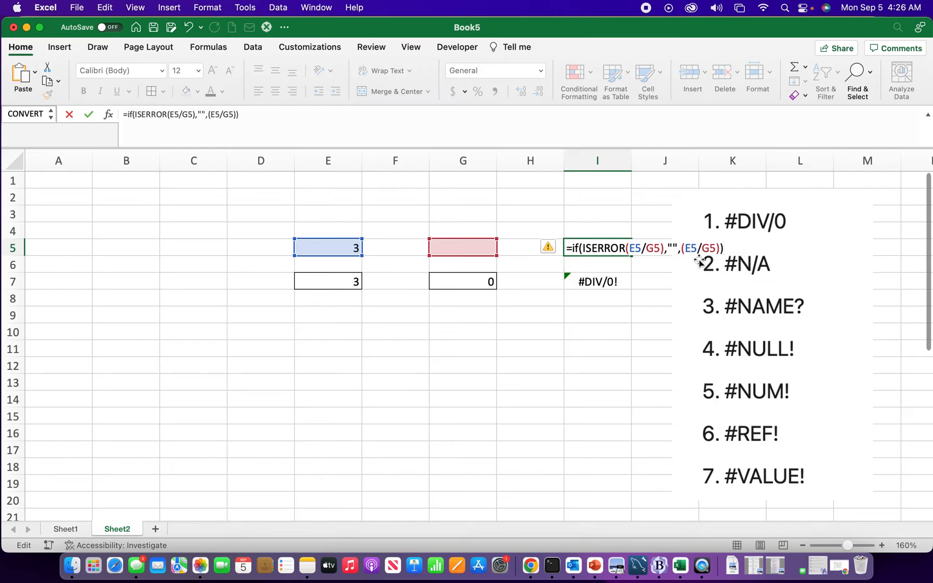
key("Return")
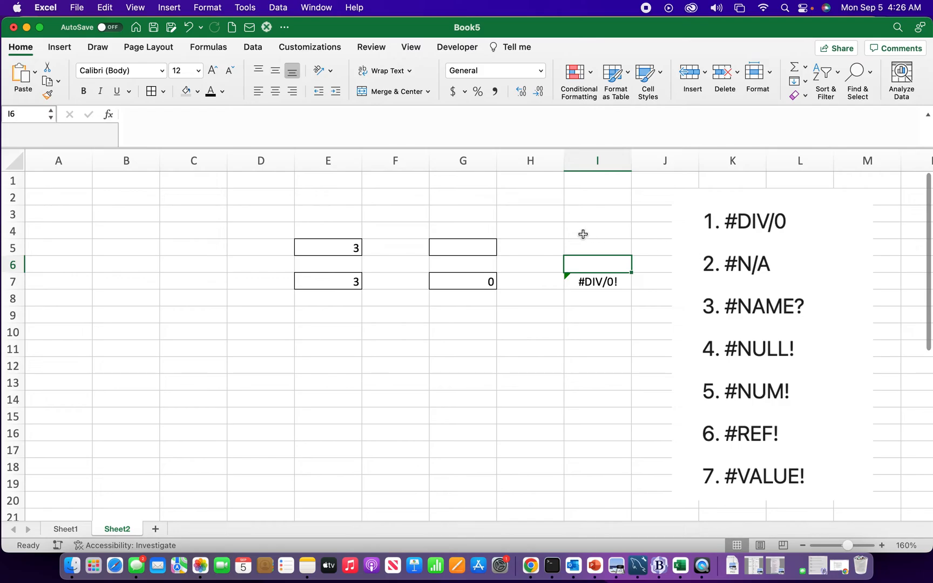
left_click(594, 247)
Wrap the division in cell I7 in IF and ISERROR so the formula begins =IF(ISERROR(E7/G7).
double_click(593, 280)
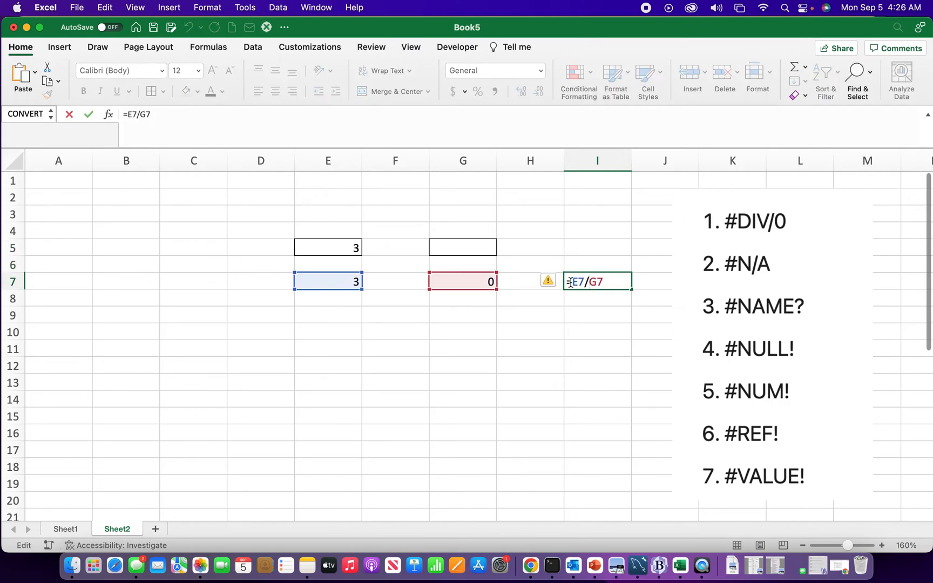
type("if")
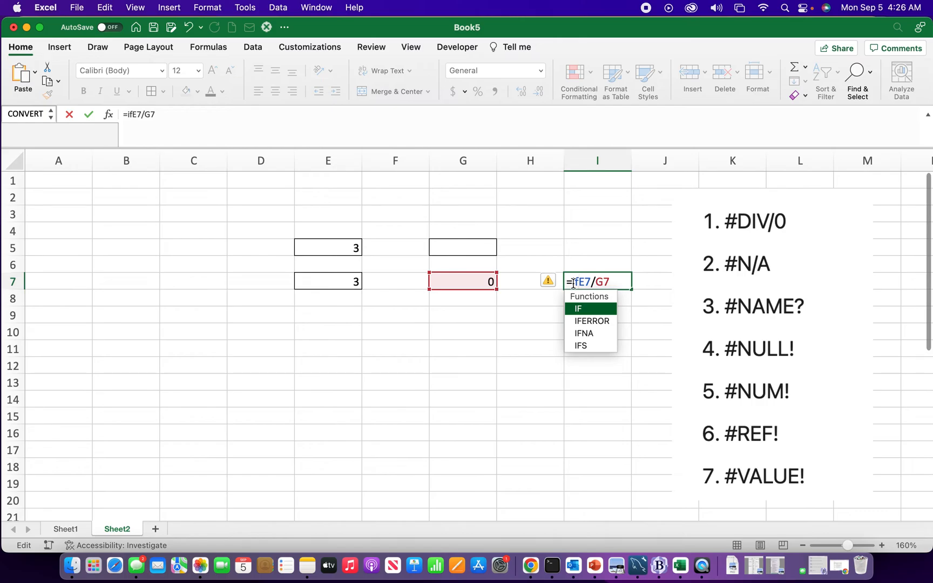
type("(os")
key("BackSpace")
key("BackSpace")
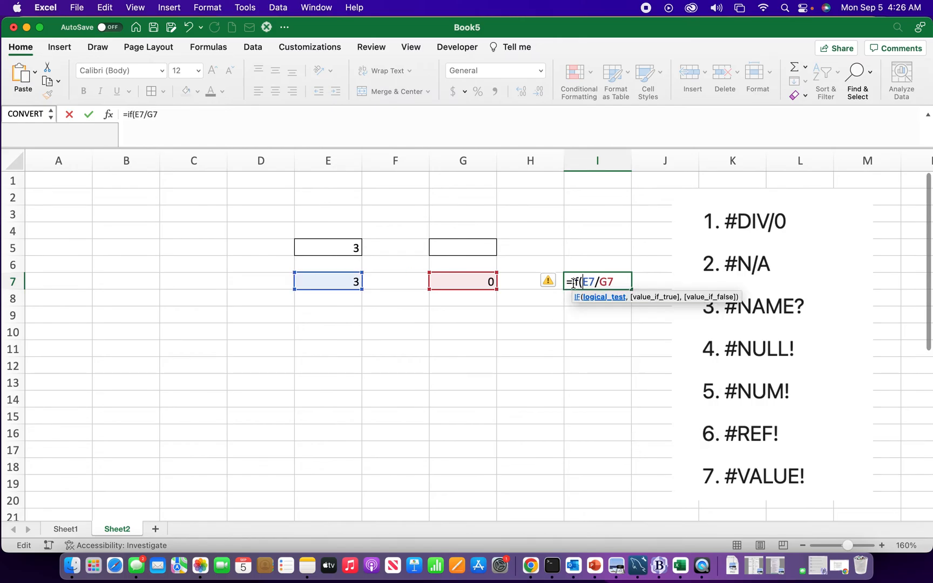
type("ise")
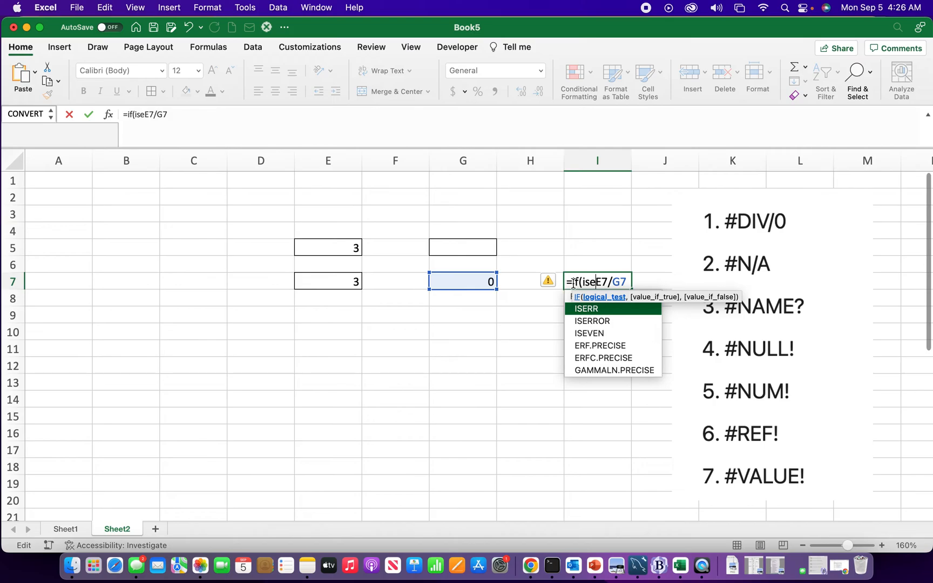
left_click(589, 320)
double_click(588, 321)
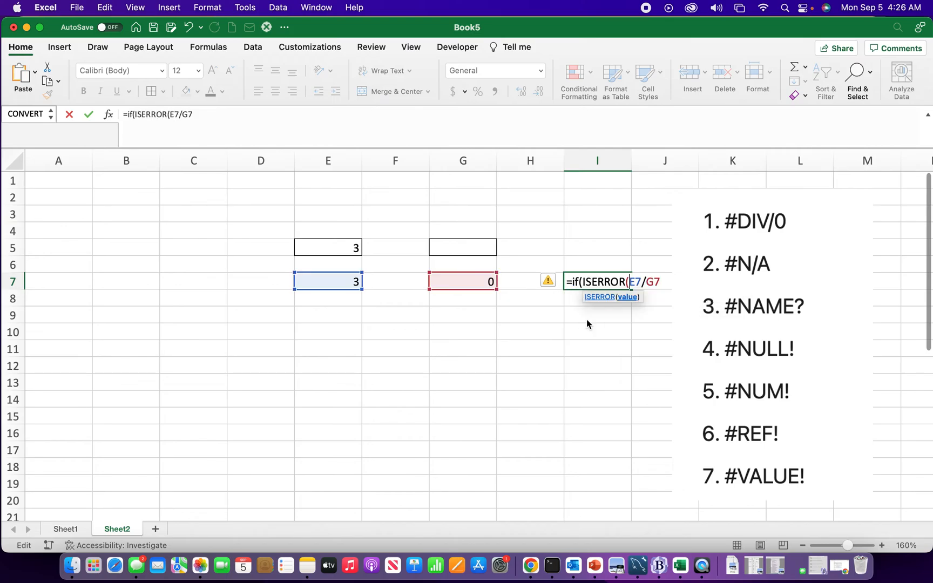
left_click(662, 282)
type(",")
key("BackSpace")
type(")")
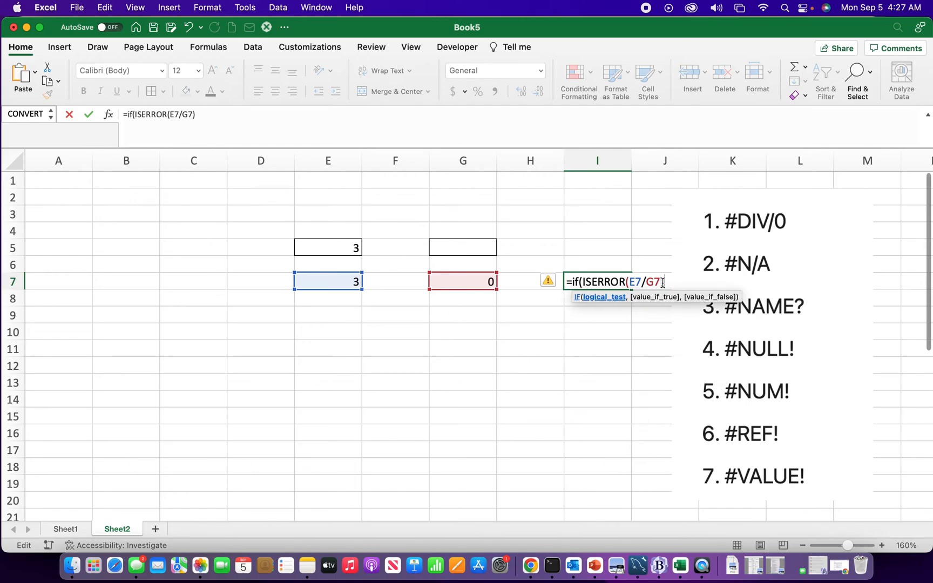
Finish the I7 formula with an empty string as the true value and (E7/G7) as the false value.
type(",")
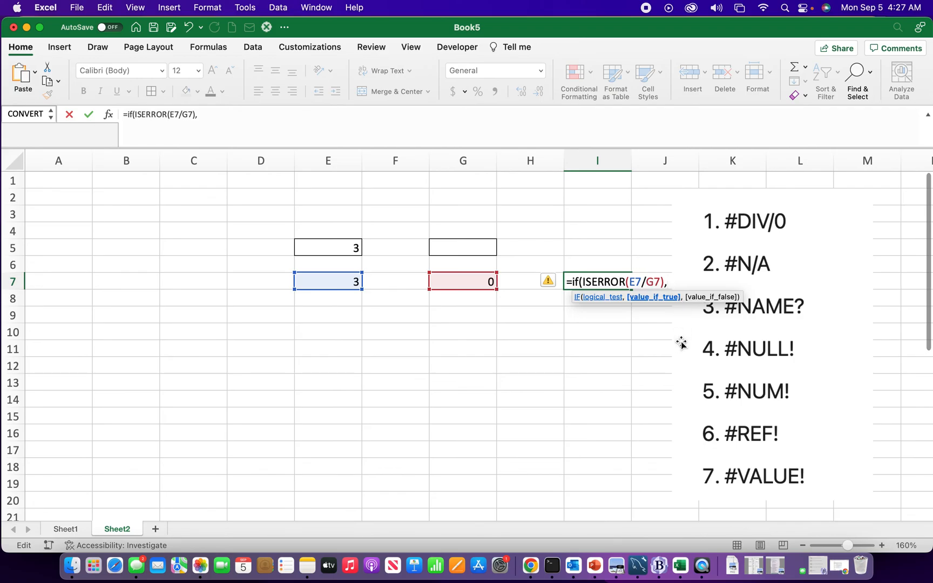
type("\"\",")
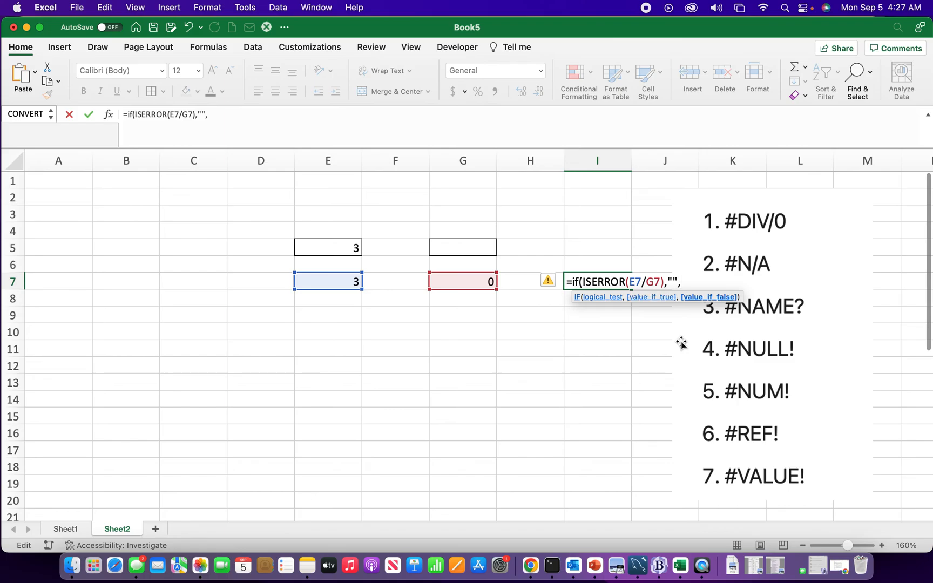
left_click_drag(663, 281, 626, 281)
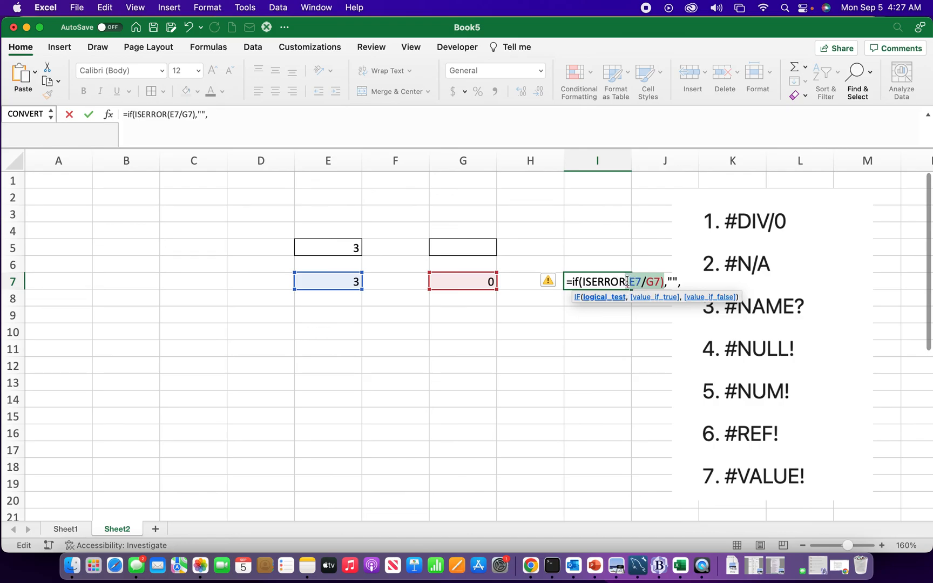
left_click(683, 281)
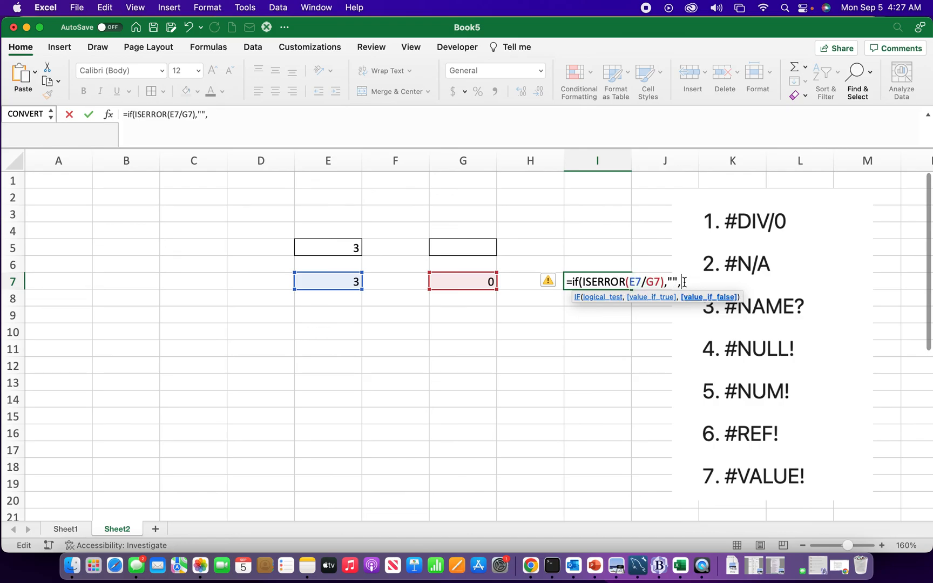
type("(E7/G7)")
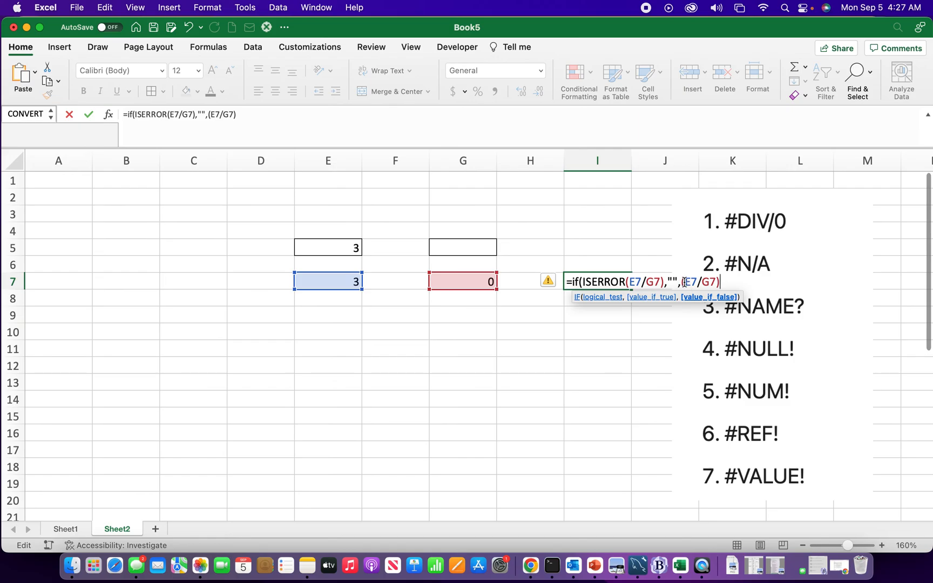
type(")")
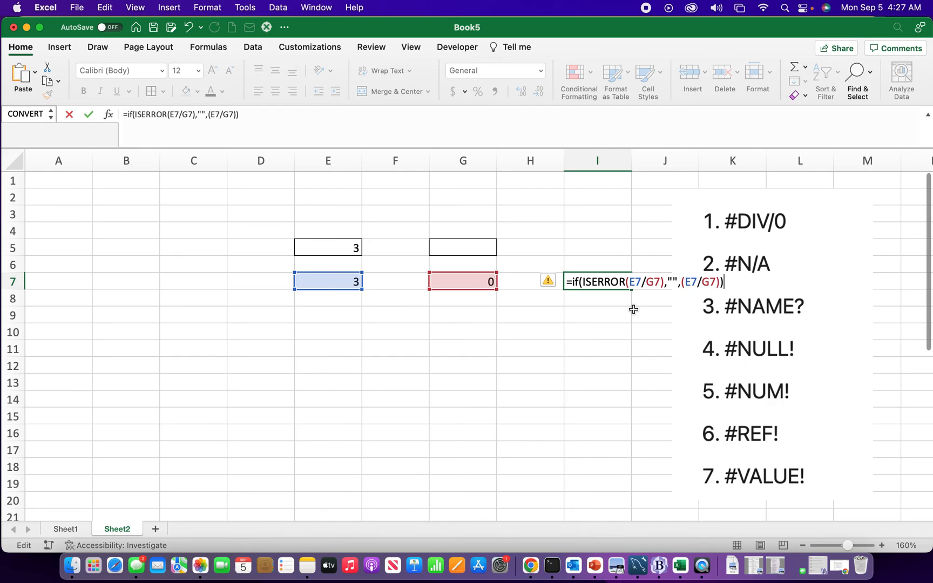
key("Return")
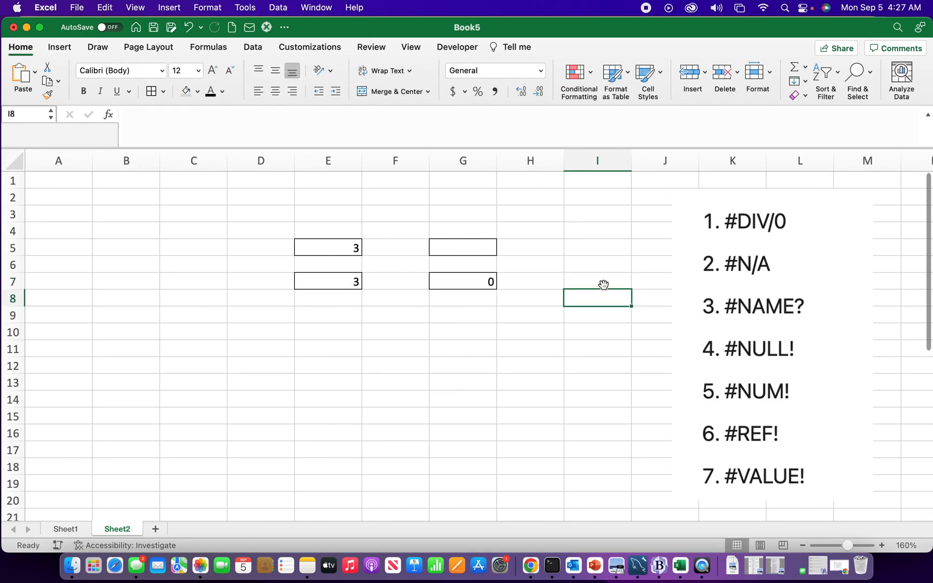
left_click(602, 284)
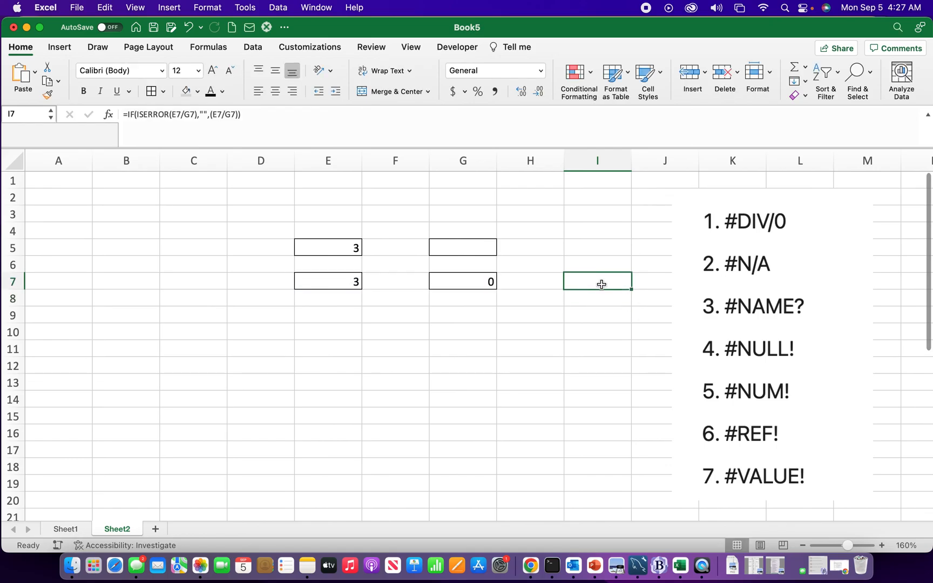